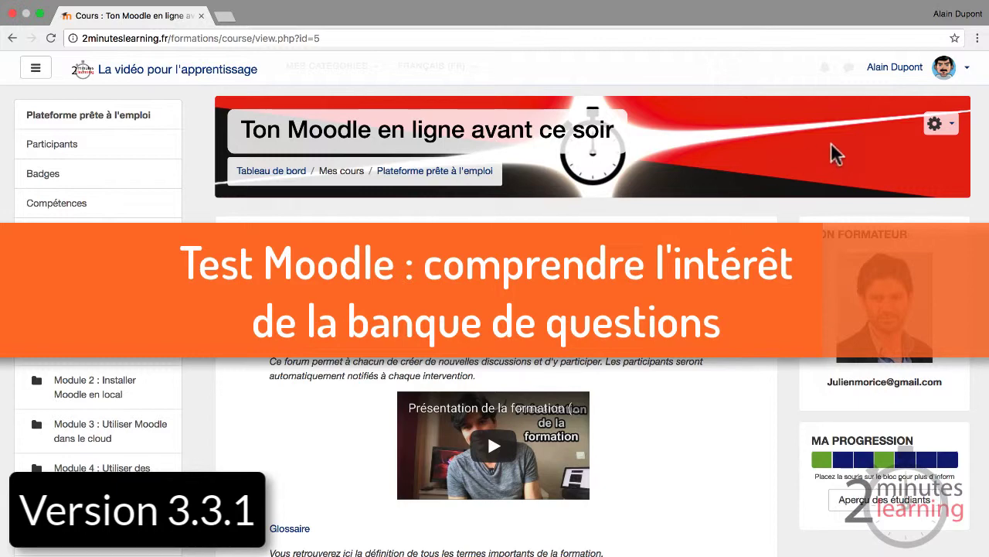
Turn on the course's editing mode and add a Test activity to the Présentation du cours section.
{"action": "left_click", "coordinate": [938, 126]}
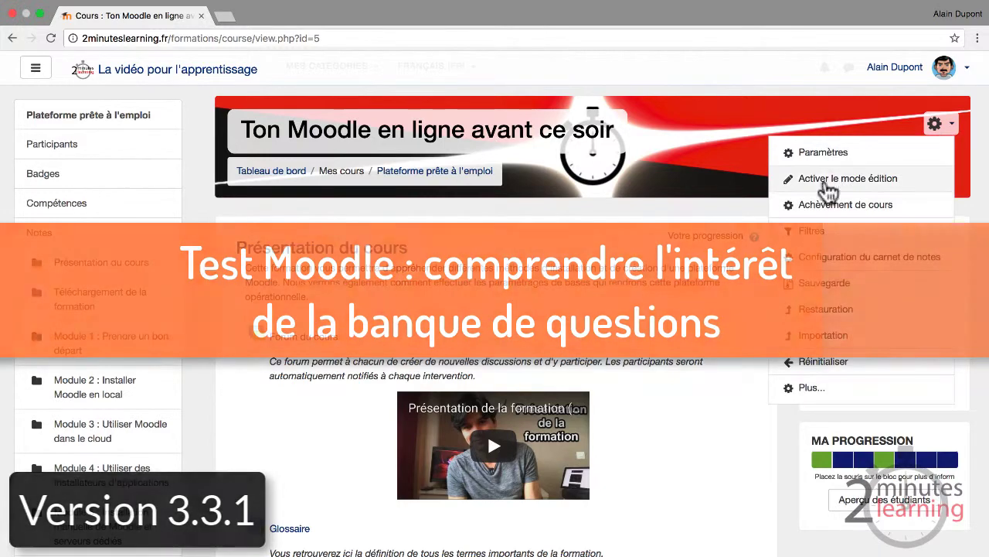
{"action": "left_click", "coordinate": [827, 184]}
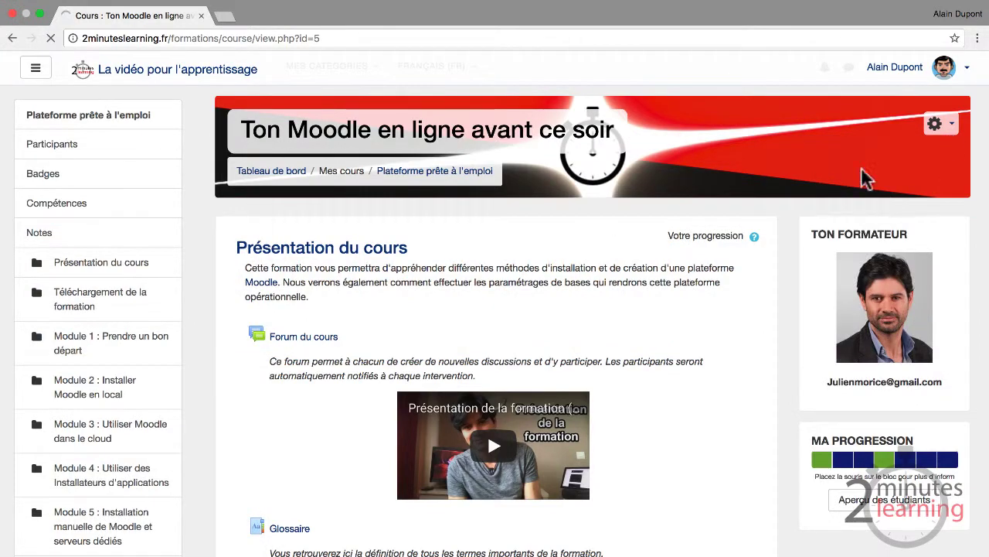
{"action": "scroll", "coordinate": [468, 187], "scroll_direction": "down", "scroll_amount": 5}
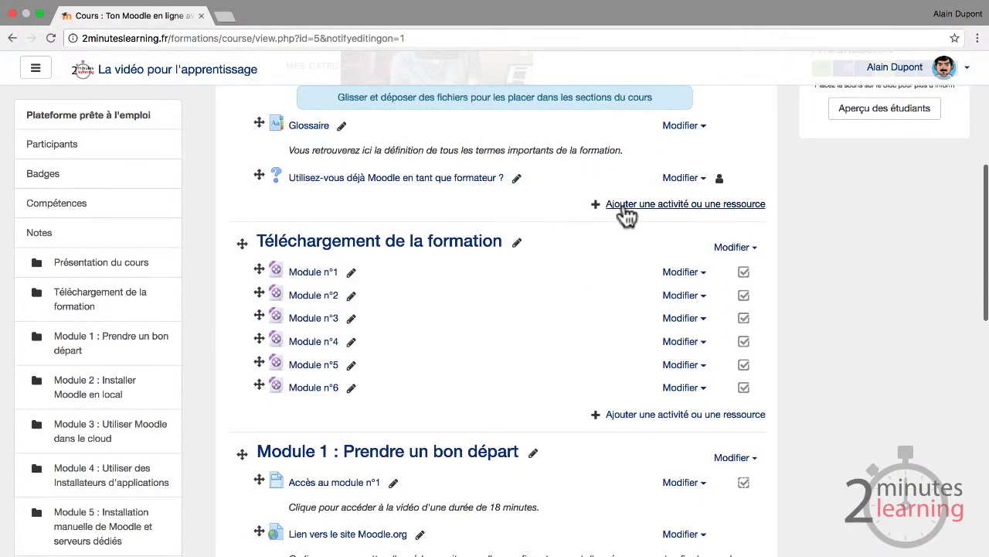
{"action": "left_click", "coordinate": [623, 205]}
{"action": "scroll", "coordinate": [363, 370], "scroll_direction": "down", "scroll_amount": 5}
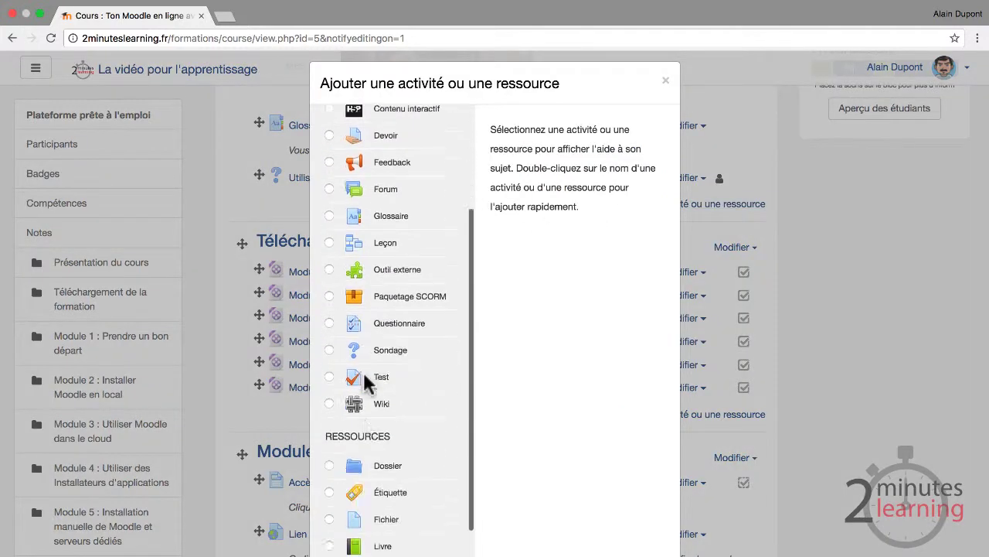
{"action": "left_click", "coordinate": [328, 332]}
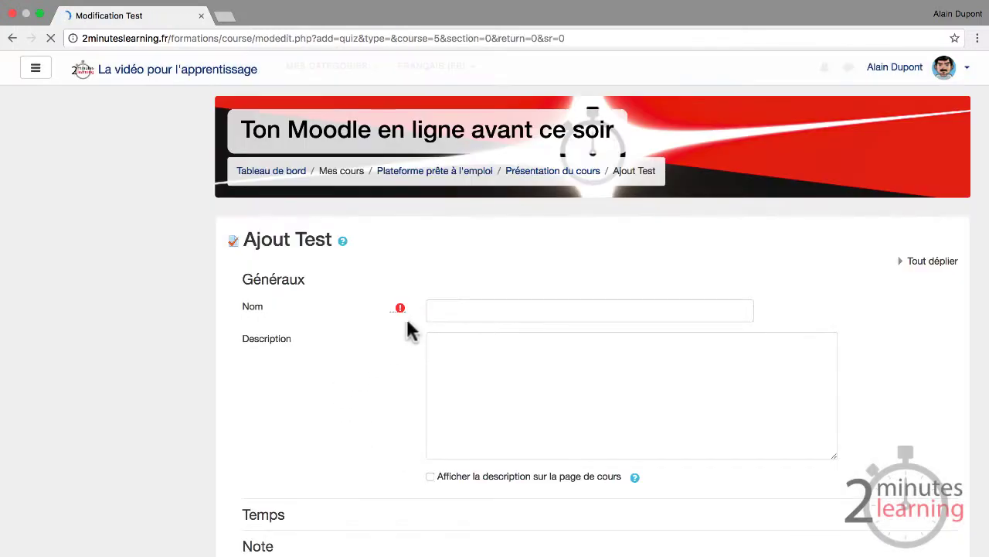
Name the new quiz "Test 1", leave the other settings at their defaults, and save and display it.
{"action": "left_click", "coordinate": [459, 309]}
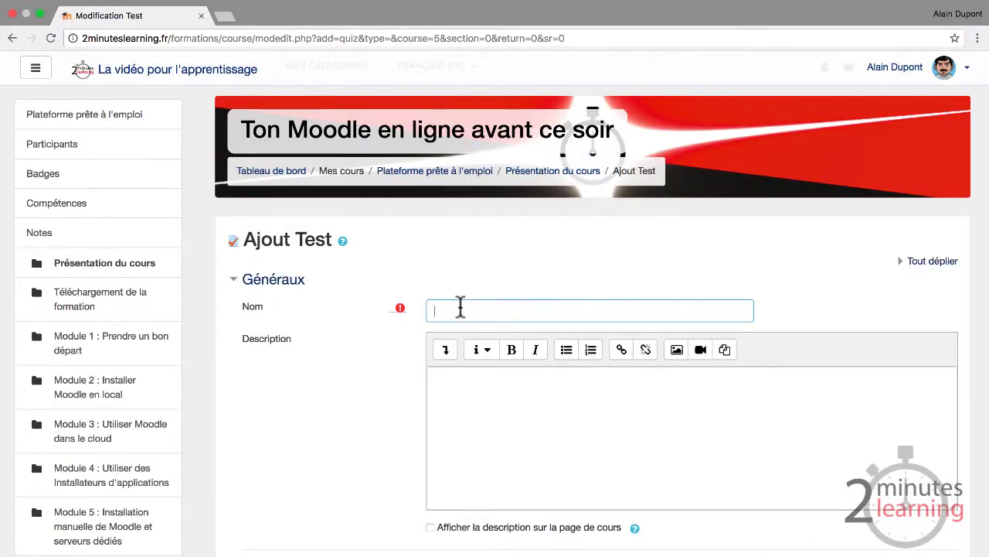
{"action": "type", "text": "Test 1"}
{"action": "scroll", "coordinate": [412, 399], "scroll_direction": "down", "scroll_amount": 10}
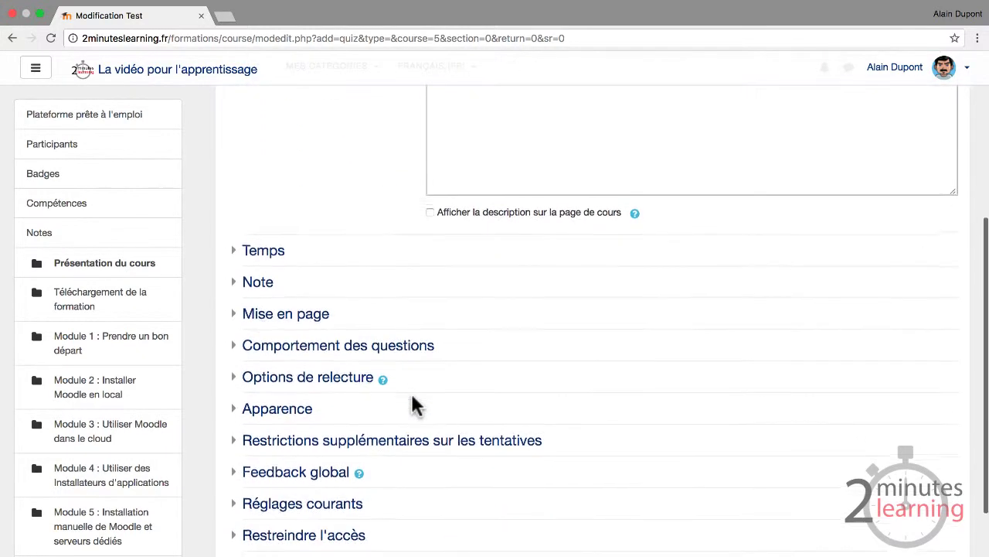
{"action": "scroll", "coordinate": [441, 358], "scroll_direction": "down", "scroll_amount": 4}
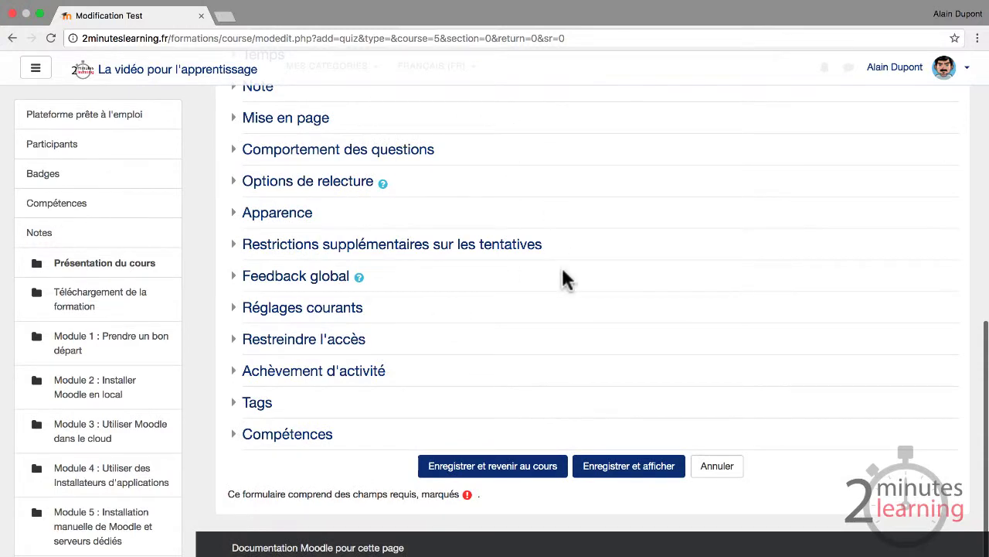
{"action": "scroll", "coordinate": [562, 271], "scroll_direction": "up", "scroll_amount": 1}
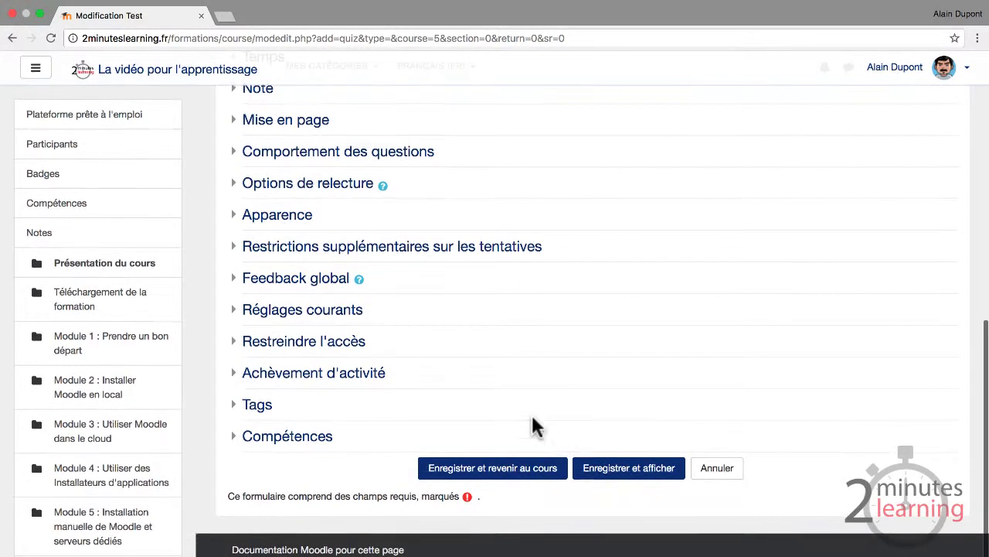
{"action": "left_click", "coordinate": [627, 469]}
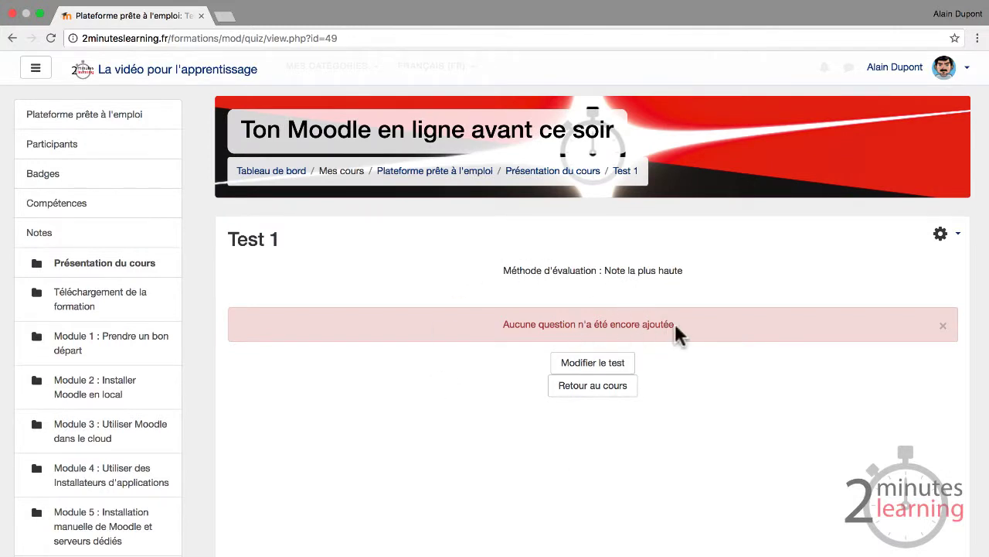
Edit the contents of Test 1 and add a new question of type Vrai/Faux.
{"action": "left_click", "coordinate": [620, 362]}
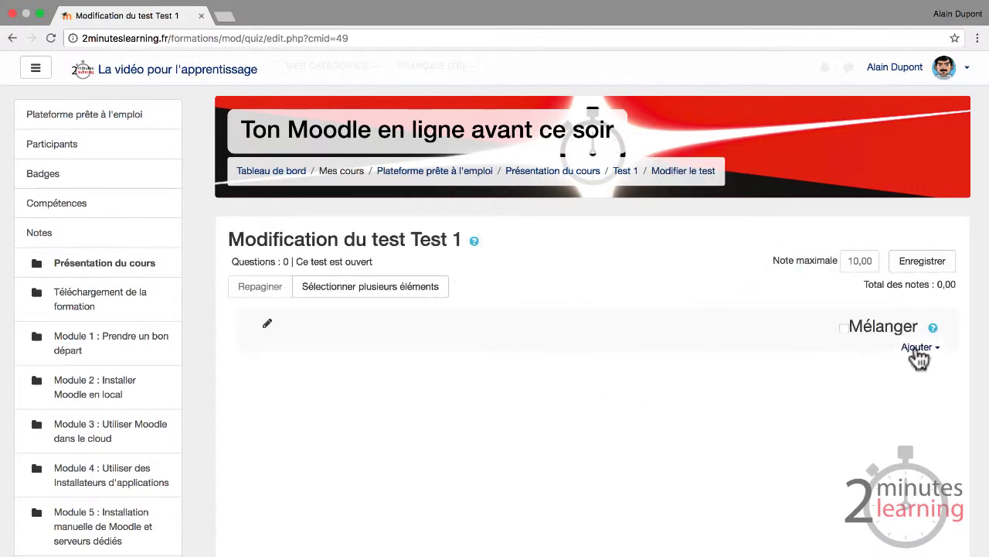
{"action": "left_click", "coordinate": [916, 349]}
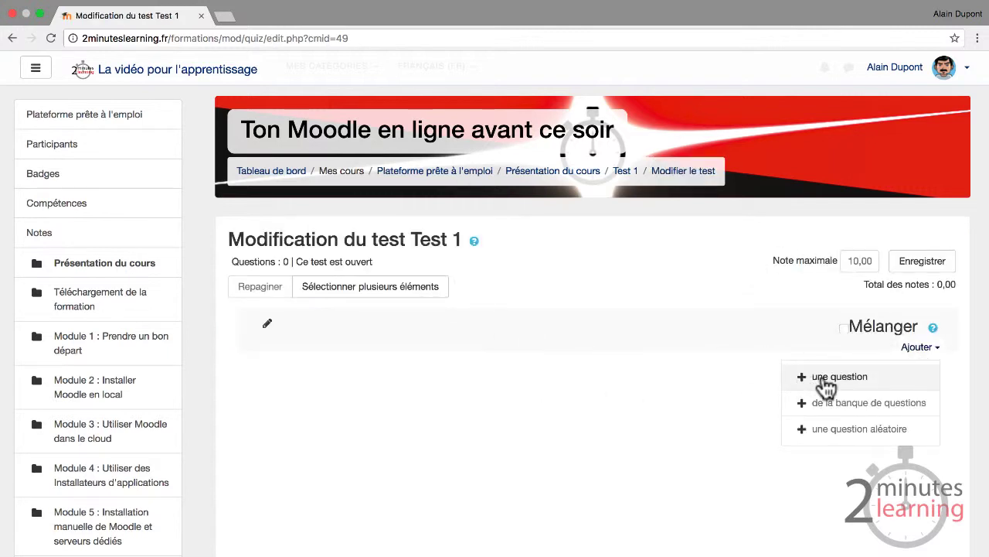
{"action": "left_click", "coordinate": [826, 380]}
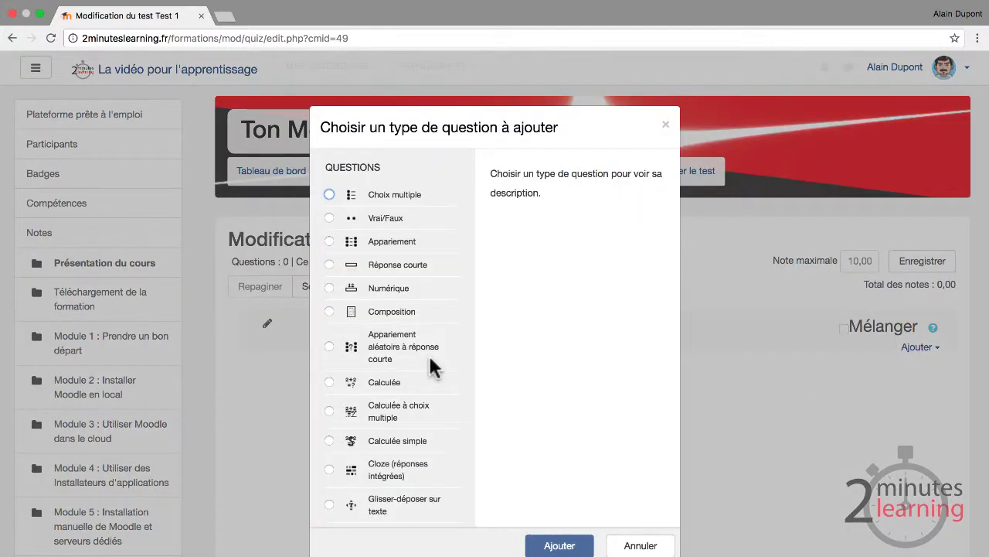
{"action": "left_click", "coordinate": [328, 217]}
{"action": "left_click", "coordinate": [552, 545]}
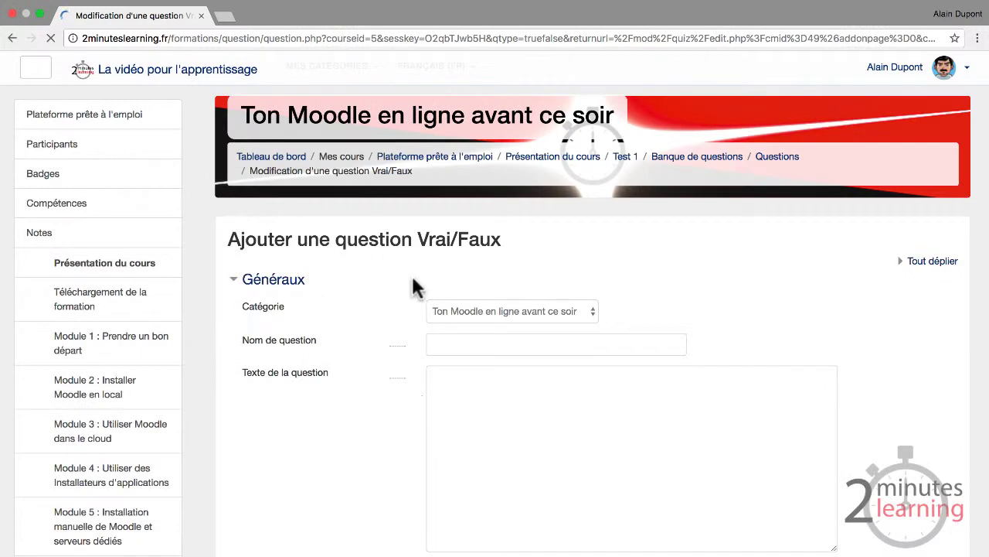
Name the true/false question "#1" and enter "Il fait beau ?" as its question text.
{"action": "left_click", "coordinate": [458, 341]}
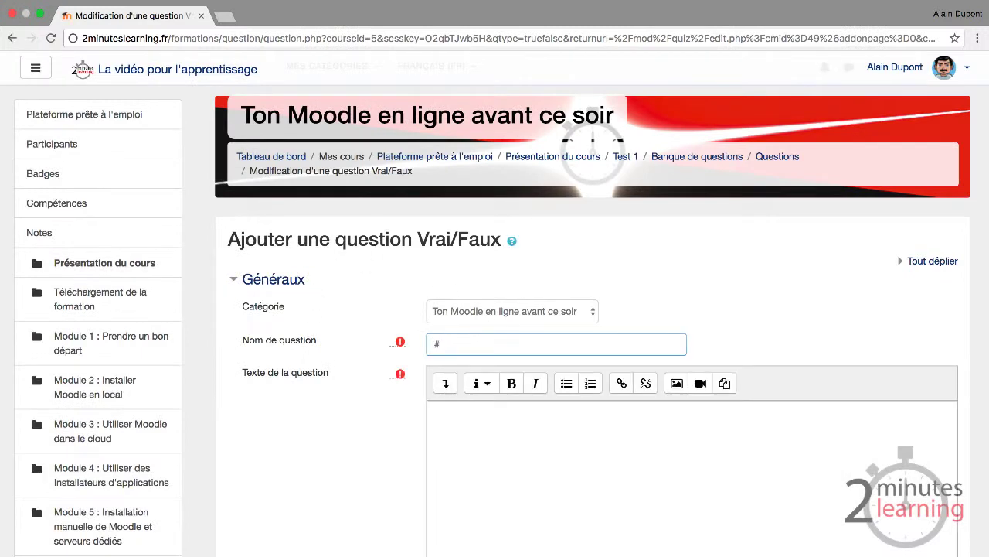
{"action": "scroll", "coordinate": [348, 410], "scroll_direction": "down", "scroll_amount": 2}
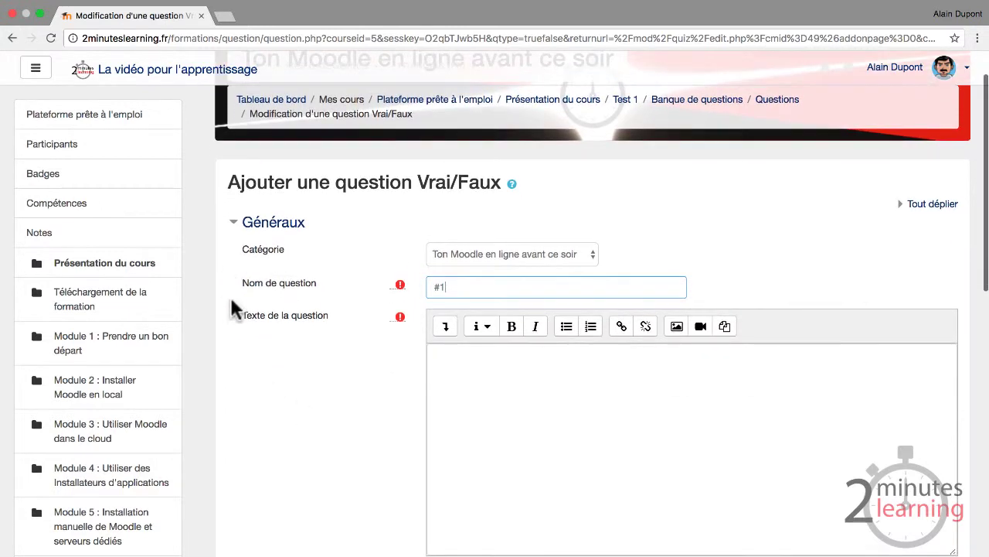
{"action": "left_click", "coordinate": [501, 375]}
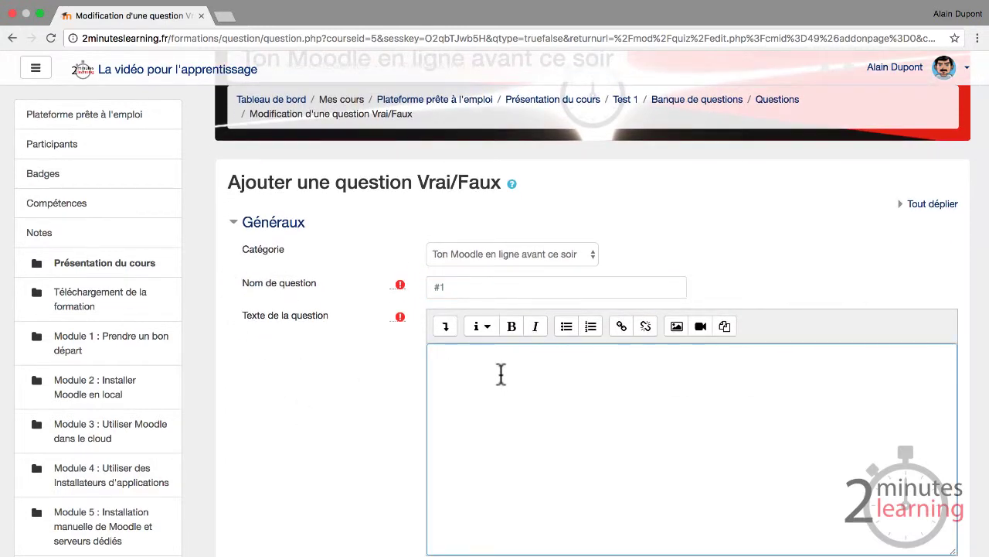
{"action": "type", "text": "Il fait beau ?"}
{"action": "scroll", "coordinate": [504, 431], "scroll_direction": "down", "scroll_amount": 5}
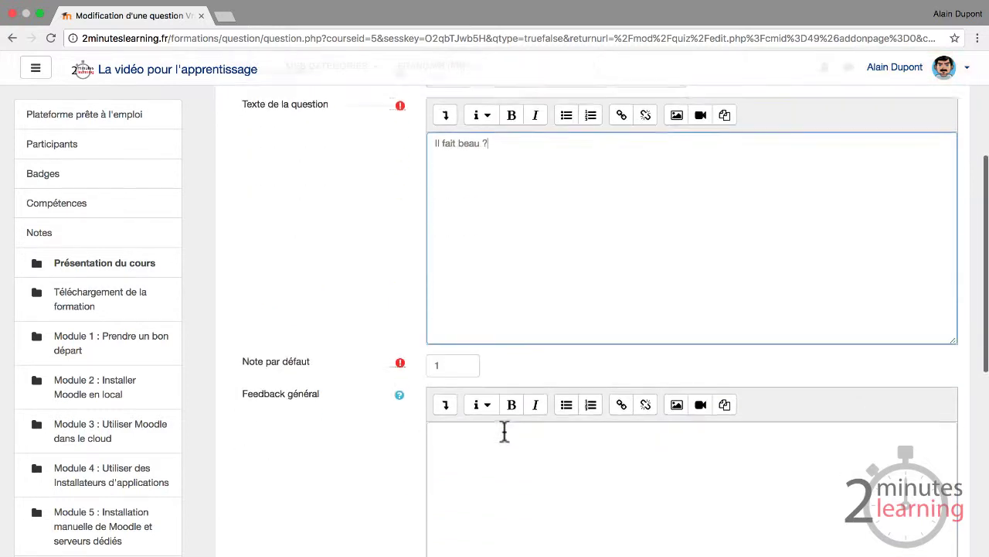
{"action": "scroll", "coordinate": [504, 431], "scroll_direction": "down", "scroll_amount": 1}
Keep Faux as the correct answer and save the question to Test 1.
{"action": "left_click", "coordinate": [449, 448]}
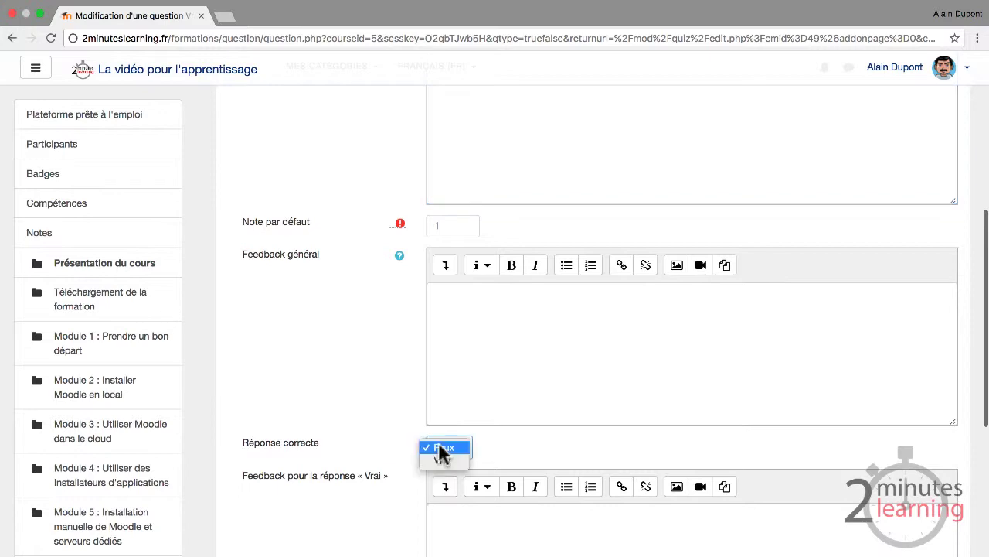
{"action": "left_click", "coordinate": [358, 402]}
{"action": "scroll", "coordinate": [360, 399], "scroll_direction": "down", "scroll_amount": 10}
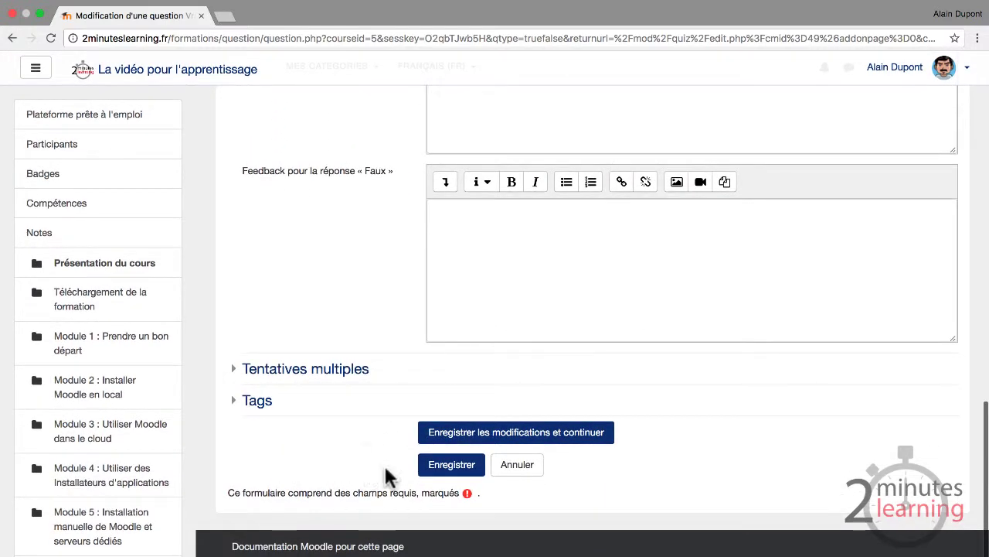
{"action": "left_click", "coordinate": [453, 464]}
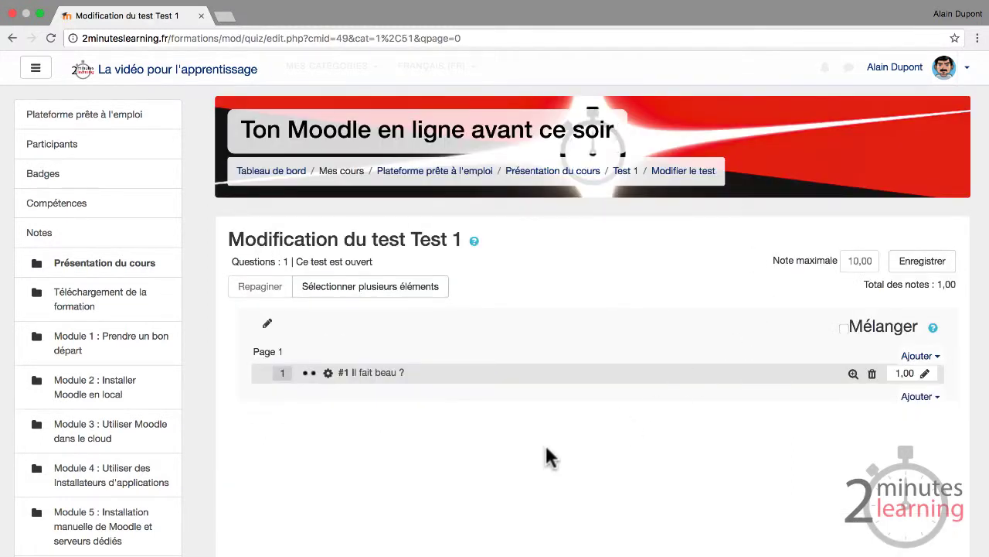
Preview Test 1 from the course section, answer Vrai to question 1, and leave the attempt to return to the course.
{"action": "left_click", "coordinate": [553, 176]}
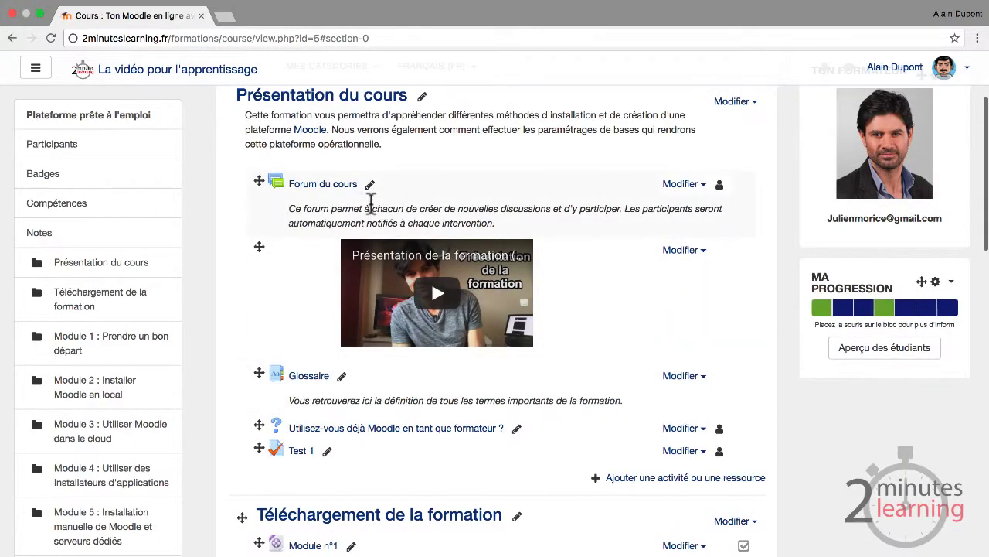
{"action": "scroll", "coordinate": [254, 294], "scroll_direction": "down", "scroll_amount": 2}
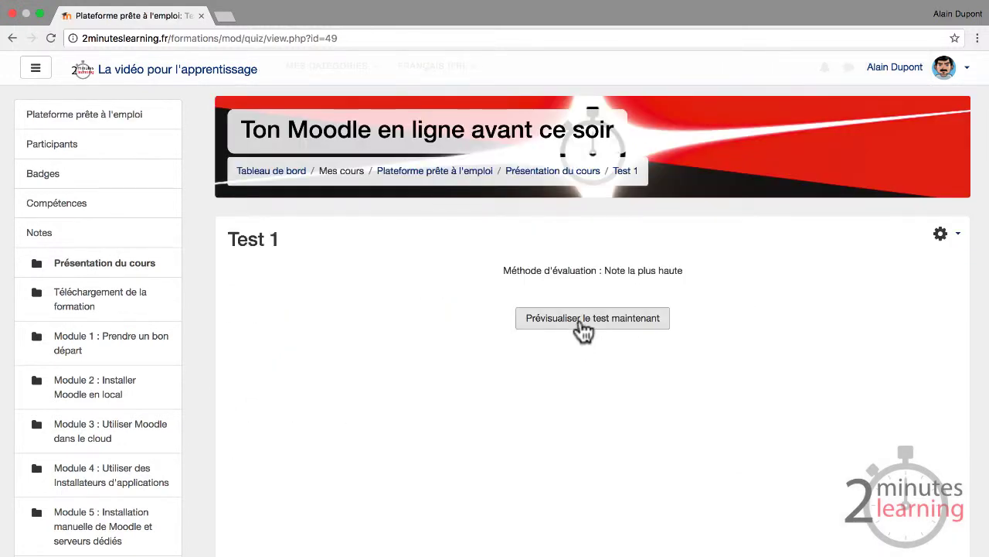
{"action": "left_click", "coordinate": [581, 327]}
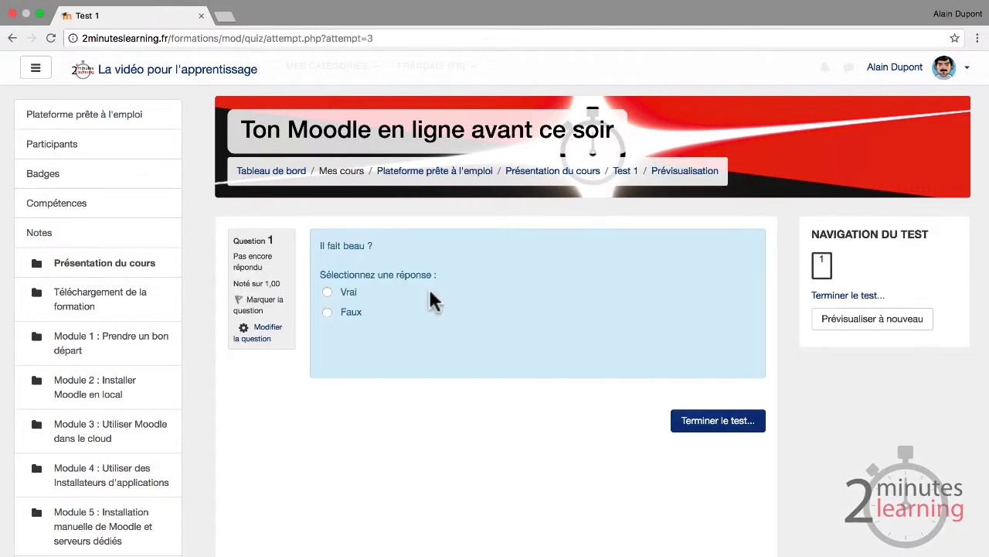
{"action": "left_click", "coordinate": [327, 293]}
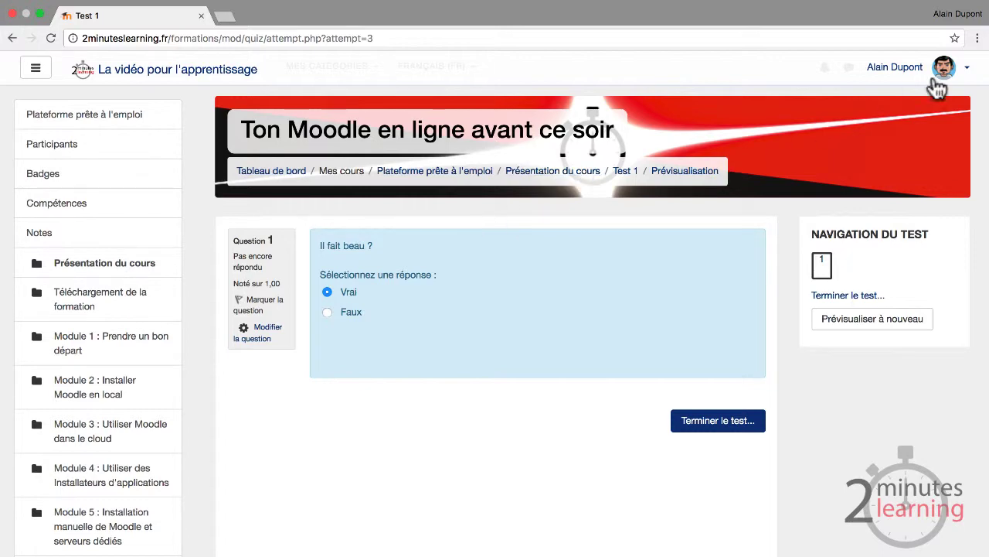
{"action": "left_click", "coordinate": [517, 184]}
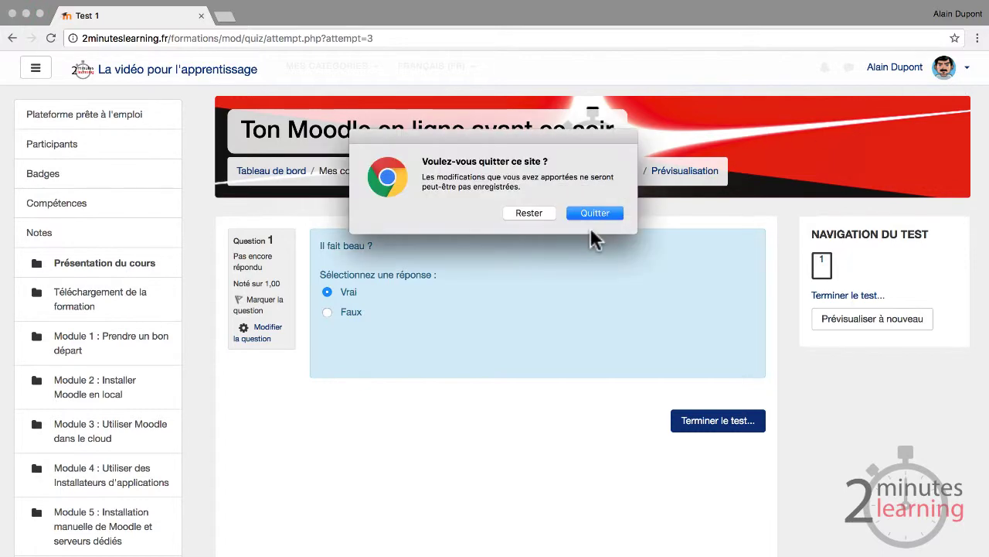
{"action": "left_click", "coordinate": [616, 214]}
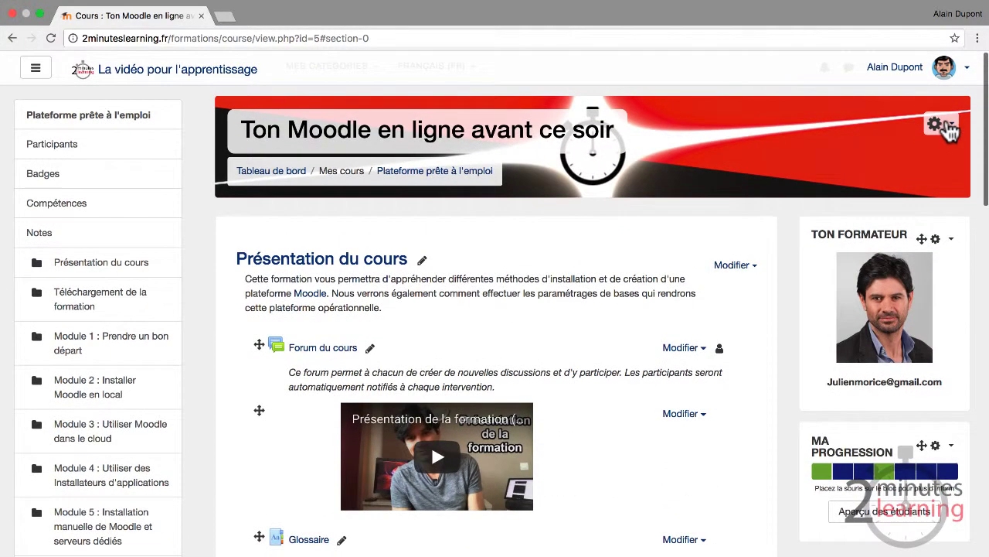
Go to the full course administration page and open the question bank's categories.
{"action": "left_click", "coordinate": [937, 124]}
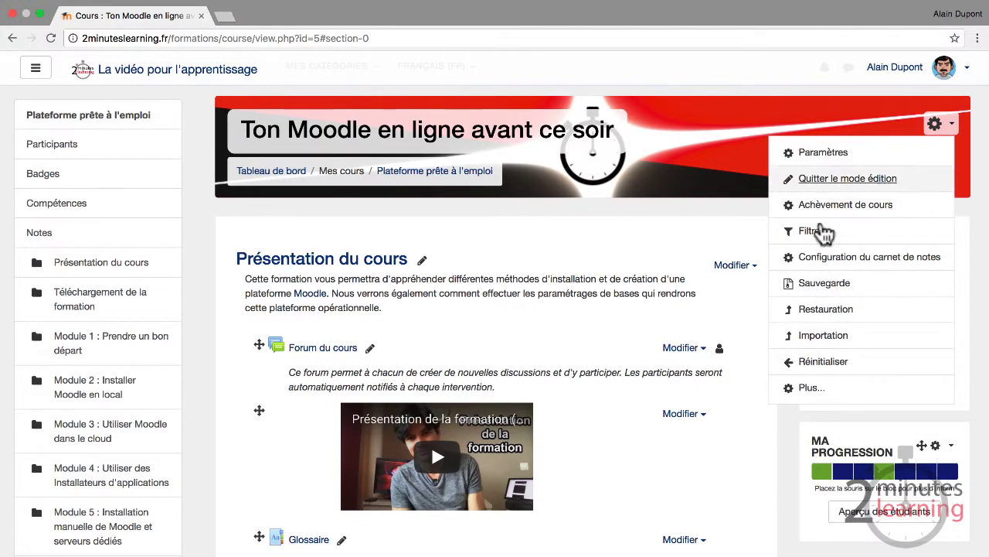
{"action": "left_click", "coordinate": [808, 391]}
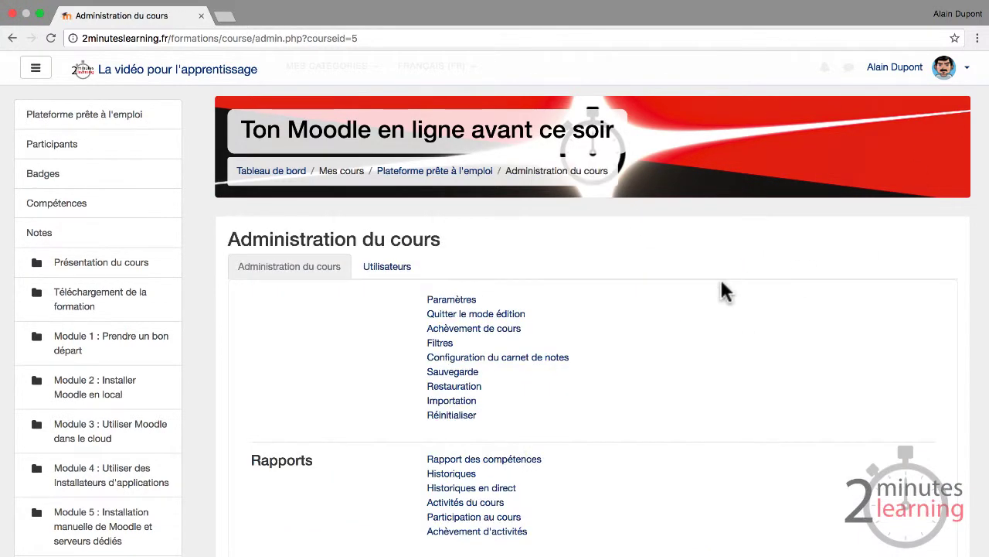
{"action": "scroll", "coordinate": [353, 331], "scroll_direction": "down", "scroll_amount": 1}
{"action": "scroll", "coordinate": [352, 333], "scroll_direction": "down", "scroll_amount": 3}
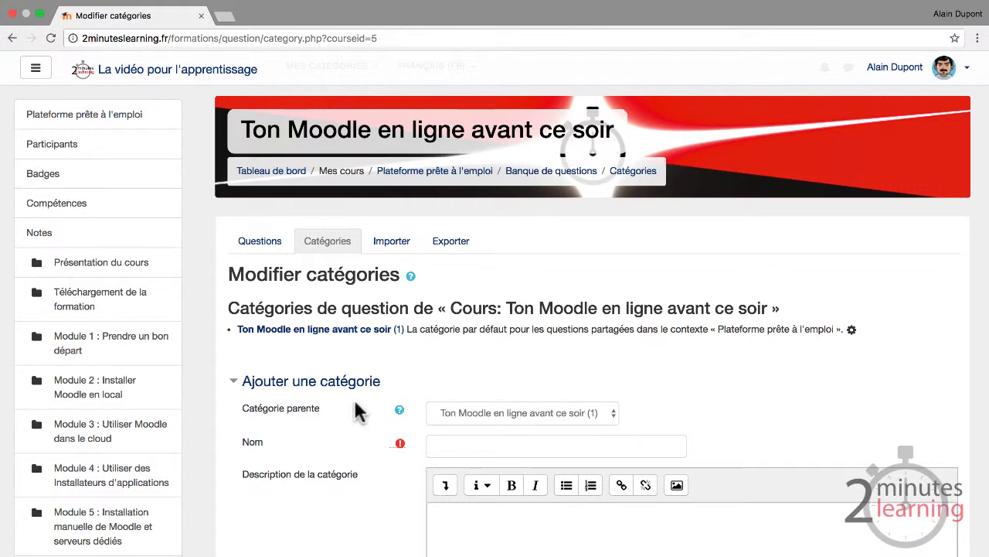
Add a question category named "Test1" with Niveau supérieur as its parent category.
{"action": "scroll", "coordinate": [356, 412], "scroll_direction": "down", "scroll_amount": 1}
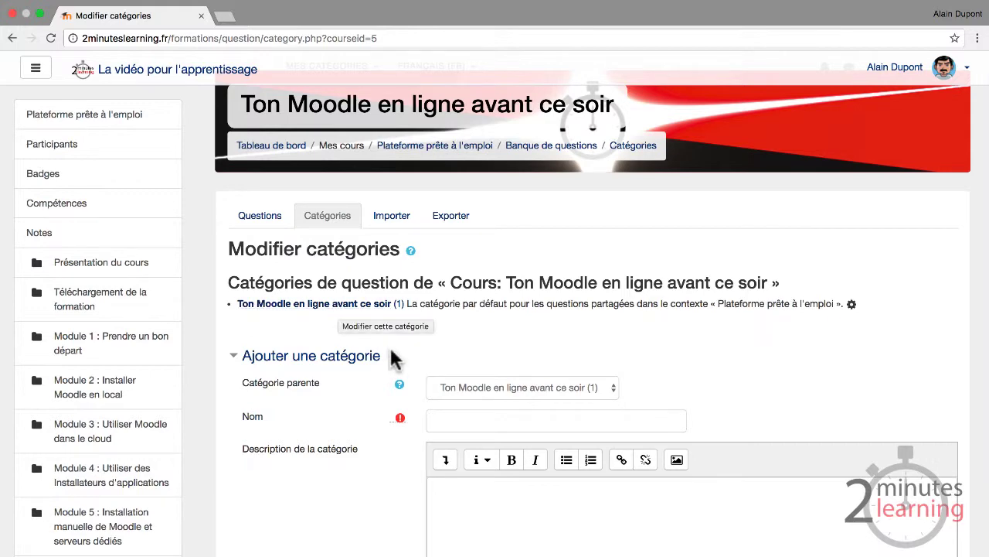
{"action": "scroll", "coordinate": [393, 353], "scroll_direction": "down", "scroll_amount": 5}
{"action": "left_click", "coordinate": [551, 190]}
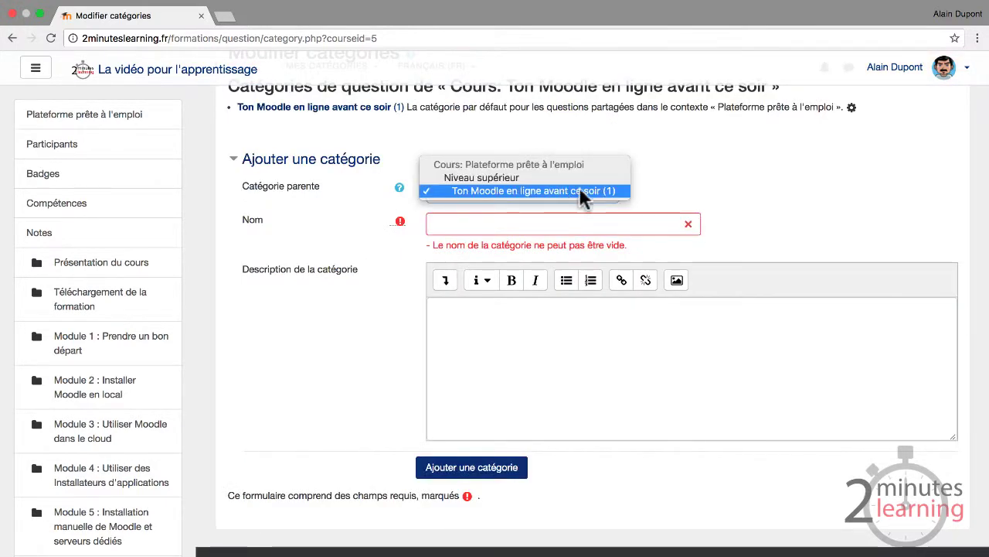
{"action": "left_click", "coordinate": [509, 177]}
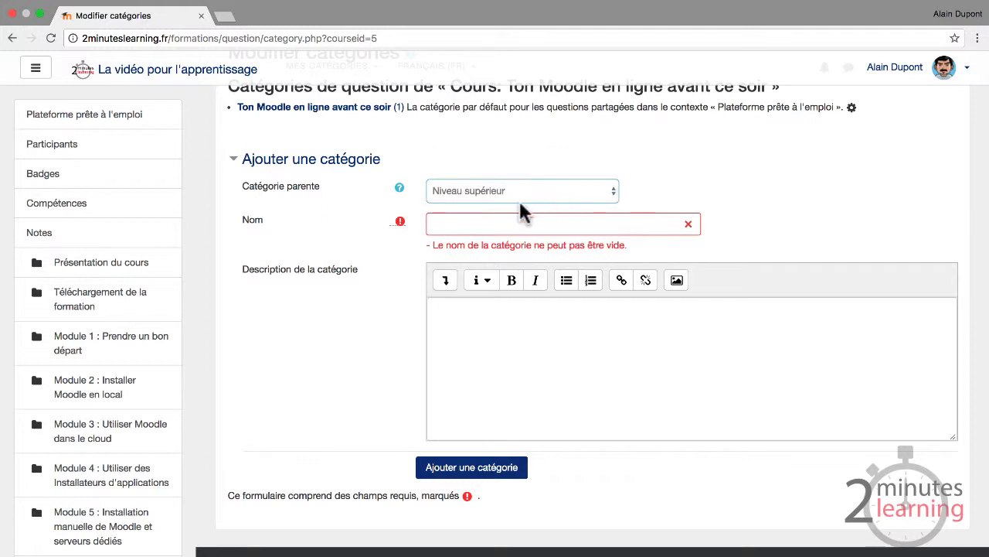
{"action": "left_click", "coordinate": [489, 222]}
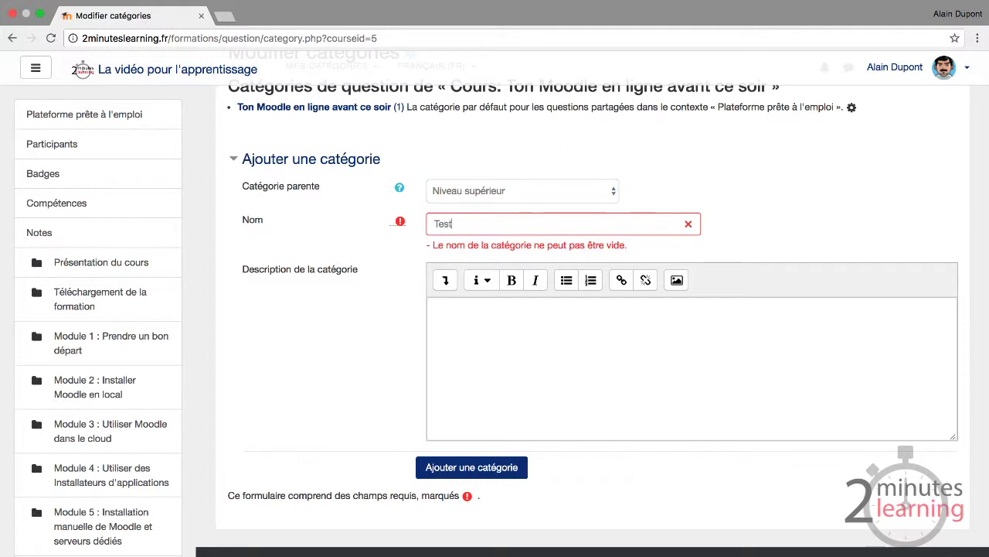
{"action": "left_click", "coordinate": [454, 467]}
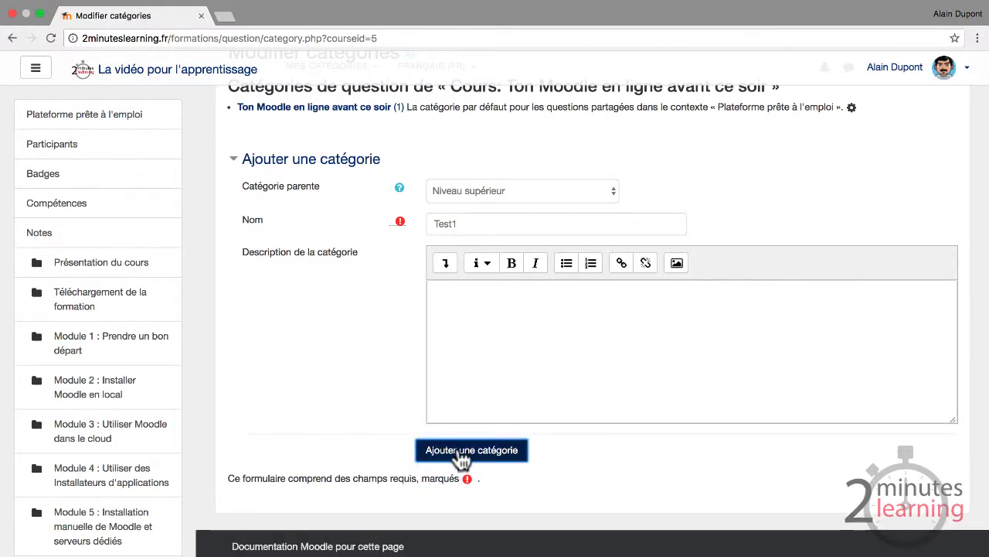
Save the Test1 category and create in it a Vrai/Faux question named "#test1_1" with the text "La couleur du Cheval Blanc D'henri 4 est "blanche".".
{"action": "left_click", "coordinate": [462, 456]}
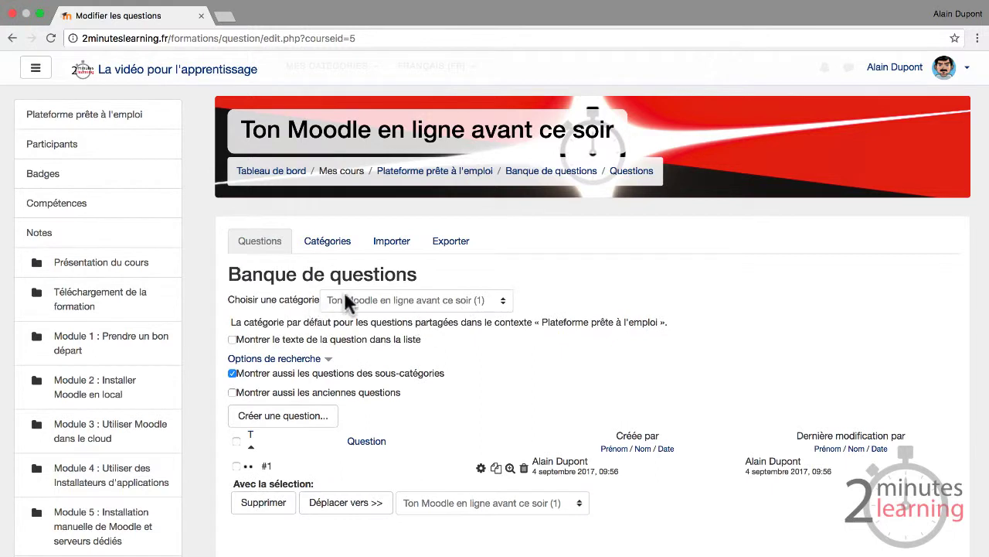
{"action": "left_click", "coordinate": [345, 296]}
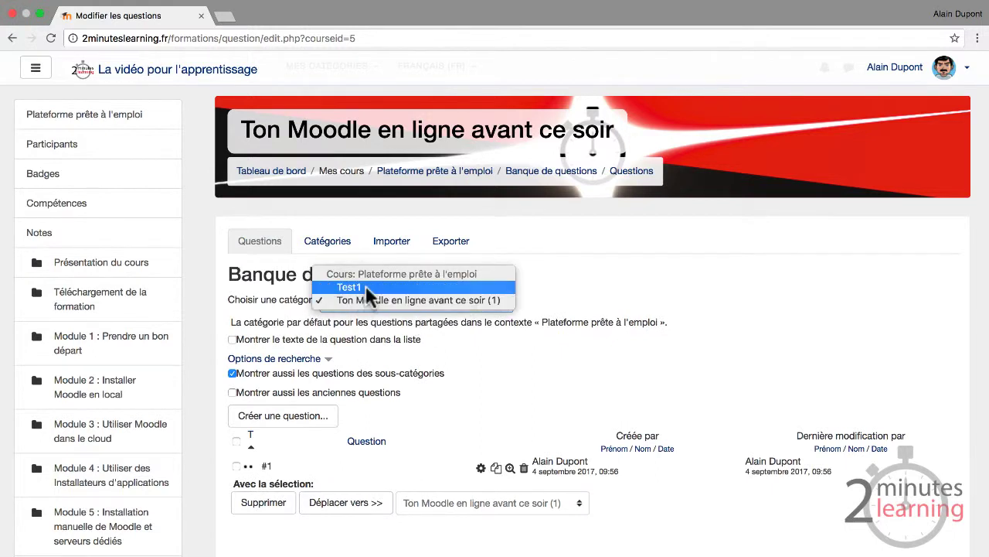
{"action": "left_click", "coordinate": [369, 290]}
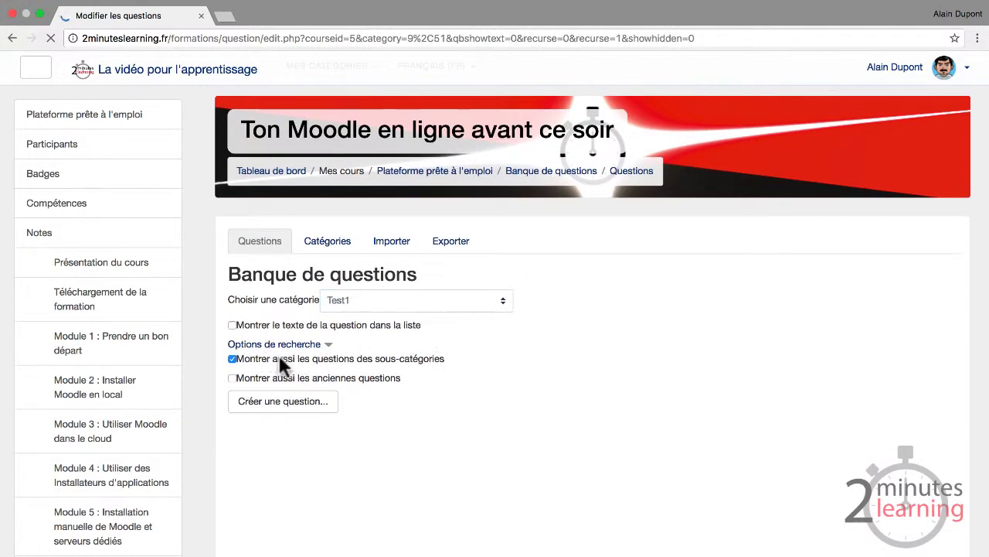
{"action": "left_click", "coordinate": [286, 402]}
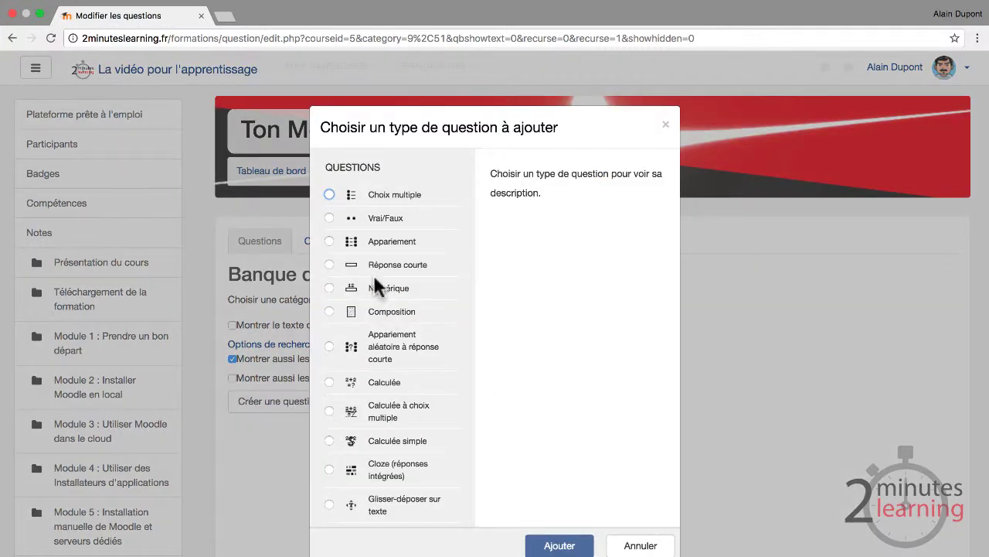
{"action": "left_click", "coordinate": [330, 218]}
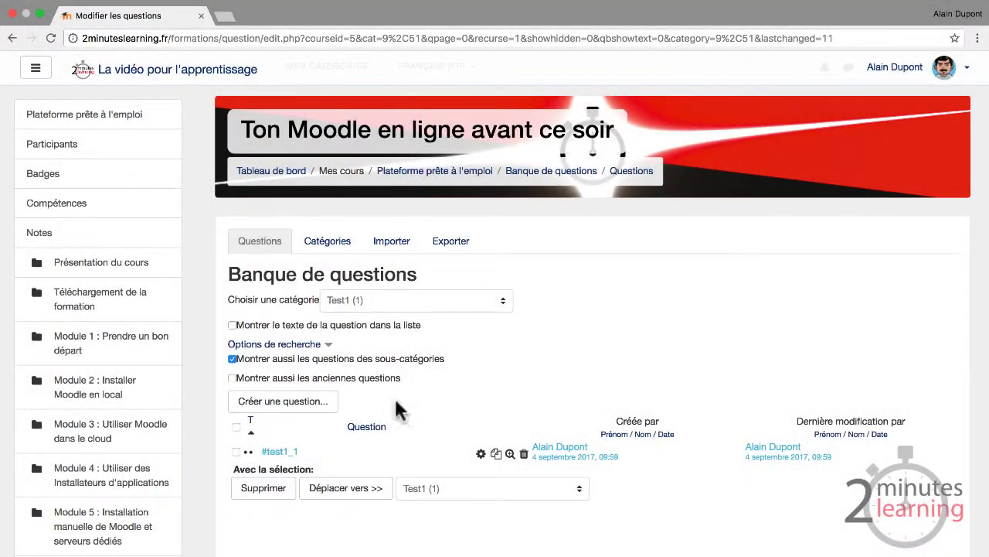
Preview the #test1_1 question and return to the question bank.
{"action": "scroll", "coordinate": [313, 450], "scroll_direction": "down", "scroll_amount": 1}
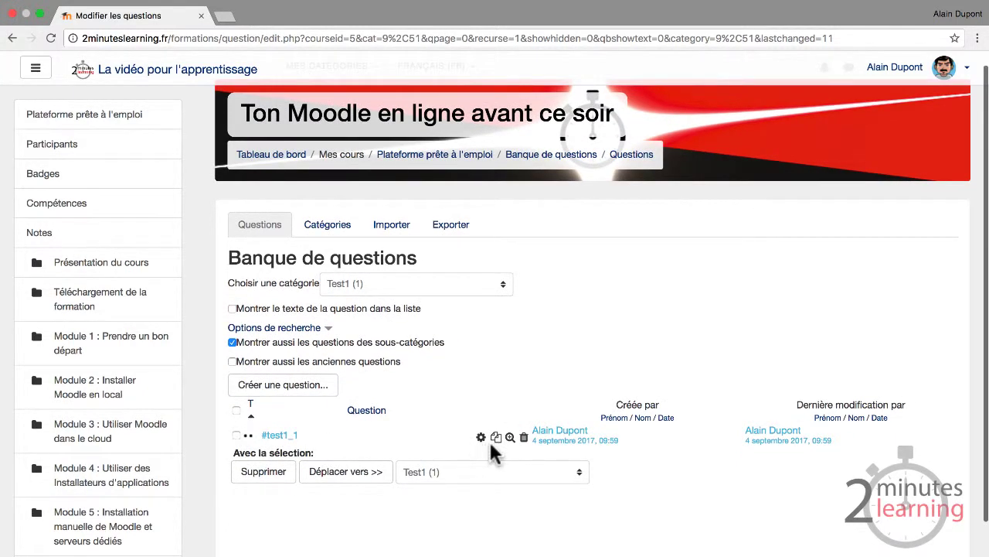
{"action": "left_click", "coordinate": [510, 437]}
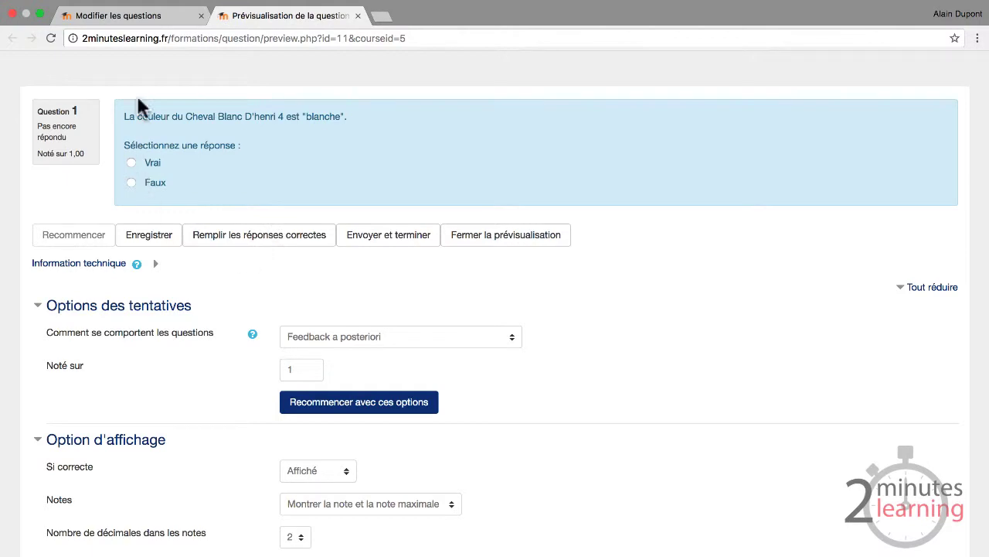
{"action": "left_click", "coordinate": [130, 17]}
{"action": "scroll", "coordinate": [334, 288], "scroll_direction": "up", "scroll_amount": 1}
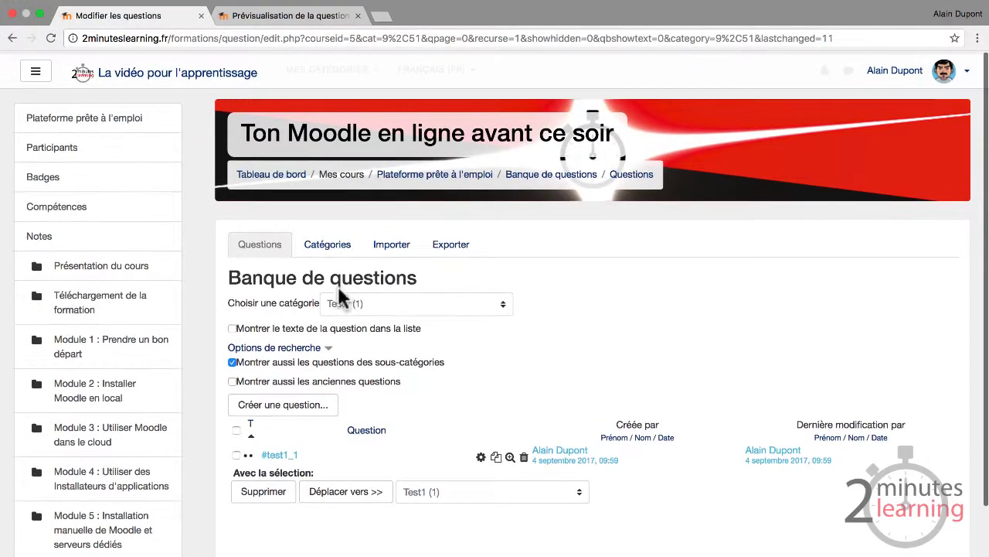
Go back to the course page, add a quiz named "test 1 bis" to the Présentation du cours section, and save and display it.
{"action": "left_click", "coordinate": [464, 176]}
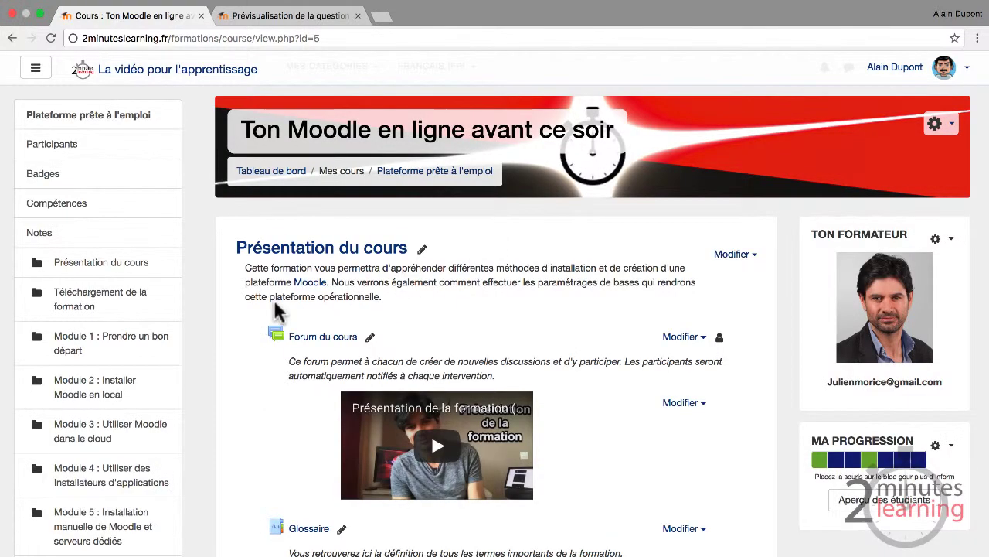
{"action": "scroll", "coordinate": [279, 313], "scroll_direction": "down", "scroll_amount": 5}
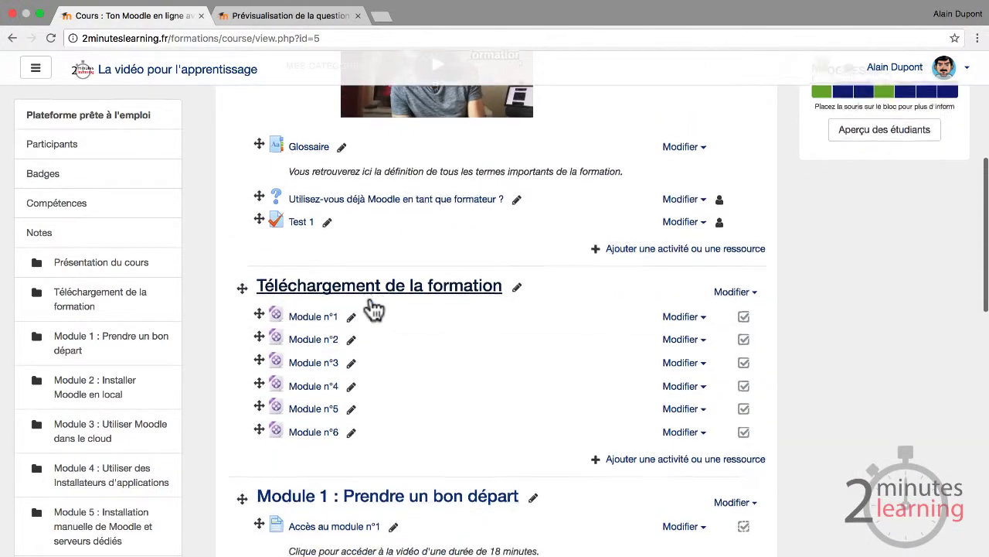
{"action": "left_click", "coordinate": [662, 248]}
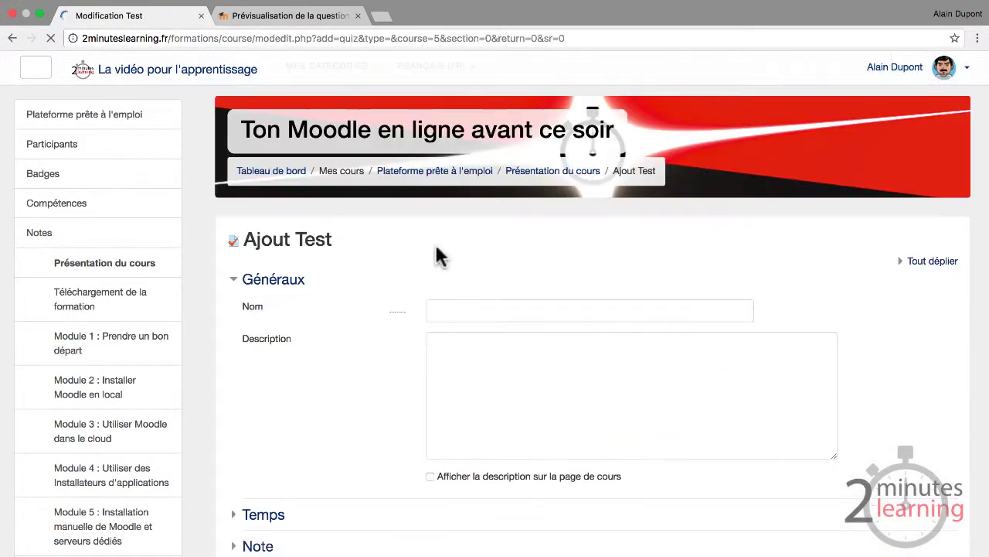
{"action": "left_click", "coordinate": [485, 315]}
{"action": "type", "text": "test"}
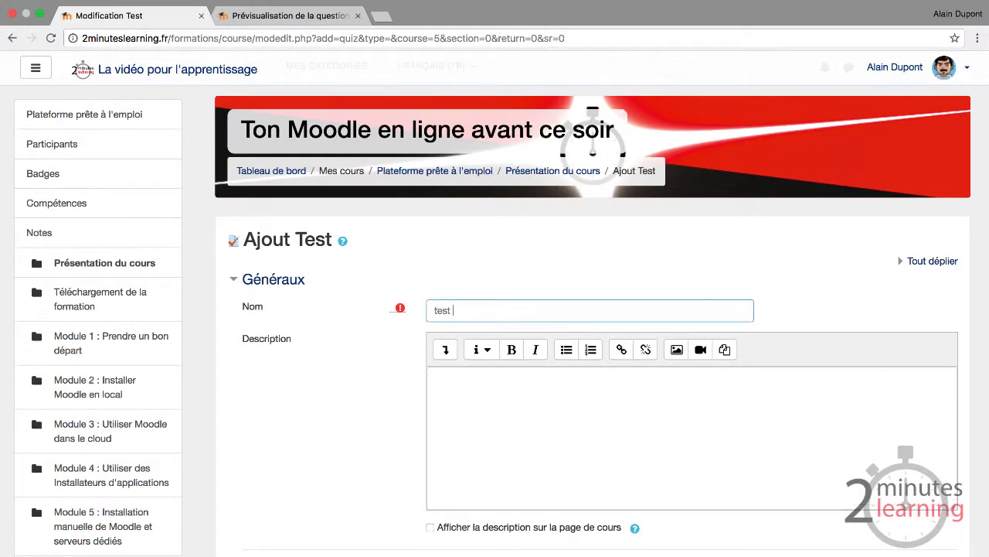
{"action": "type", "text": " 1 bis"}
{"action": "scroll", "coordinate": [388, 358], "scroll_direction": "down", "scroll_amount": 6}
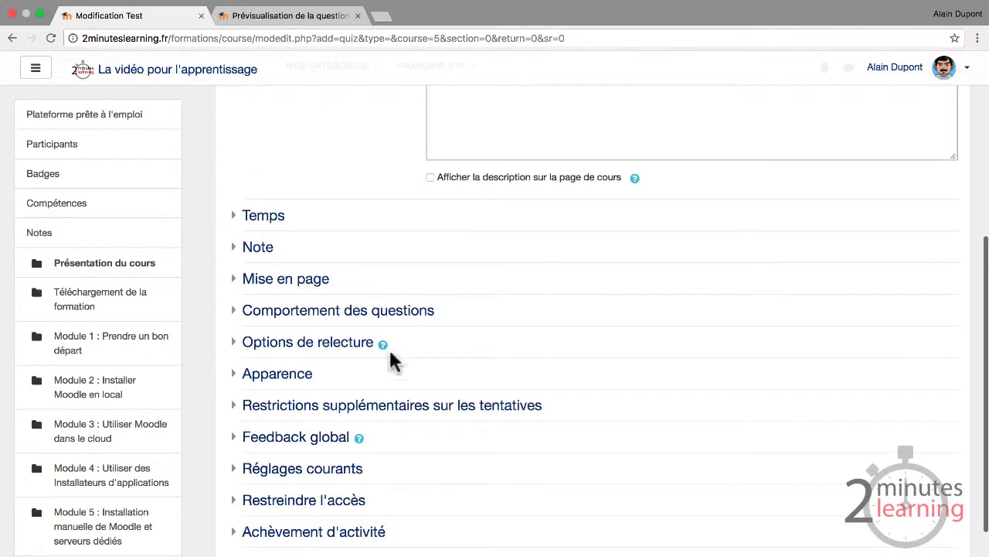
{"action": "scroll", "coordinate": [421, 363], "scroll_direction": "down", "scroll_amount": 2}
{"action": "left_click", "coordinate": [629, 465]}
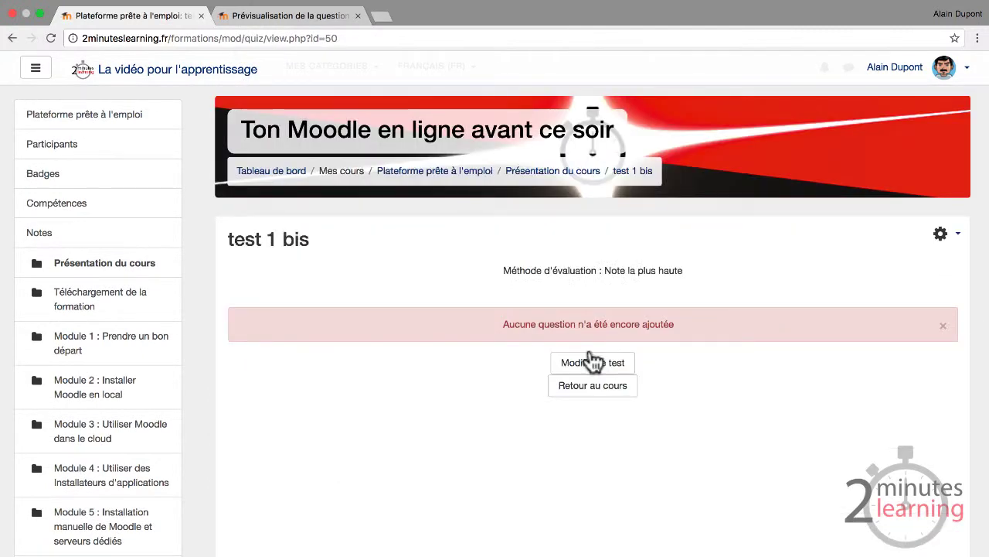
Edit the test 1 bis quiz and add question #test1_1 from the question bank's Test1 category.
{"action": "left_click", "coordinate": [568, 366]}
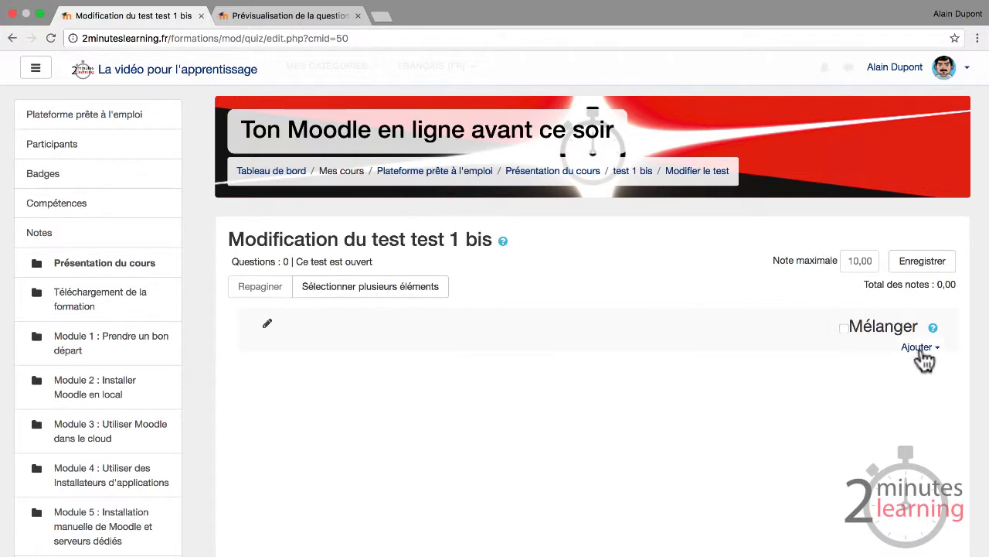
{"action": "left_click", "coordinate": [920, 348]}
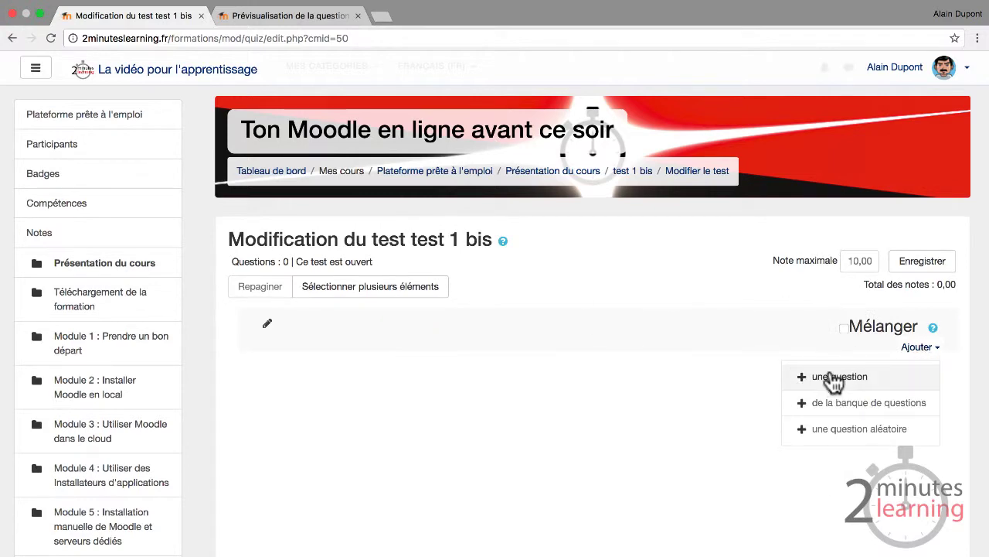
{"action": "left_click", "coordinate": [837, 377]}
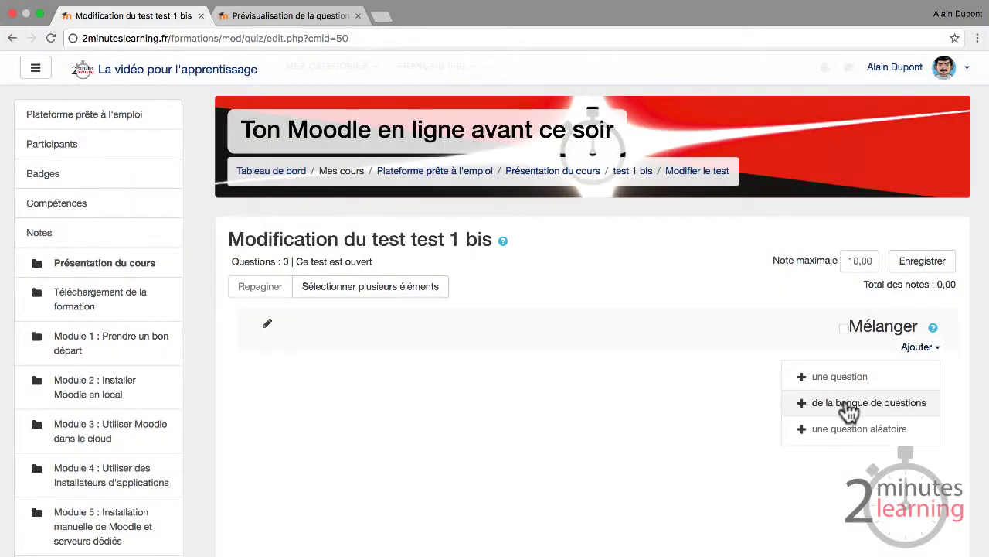
{"action": "left_click", "coordinate": [850, 404]}
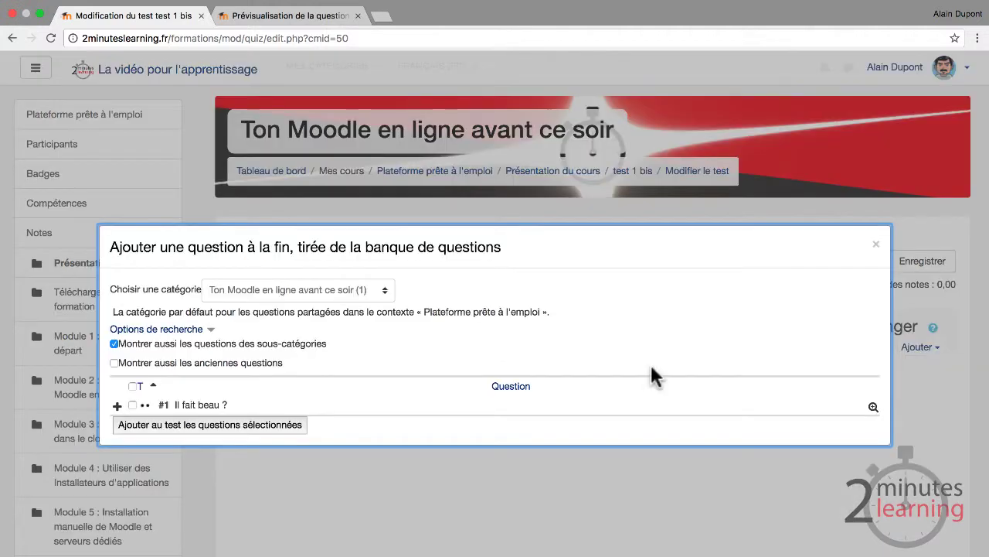
{"action": "left_click", "coordinate": [296, 290]}
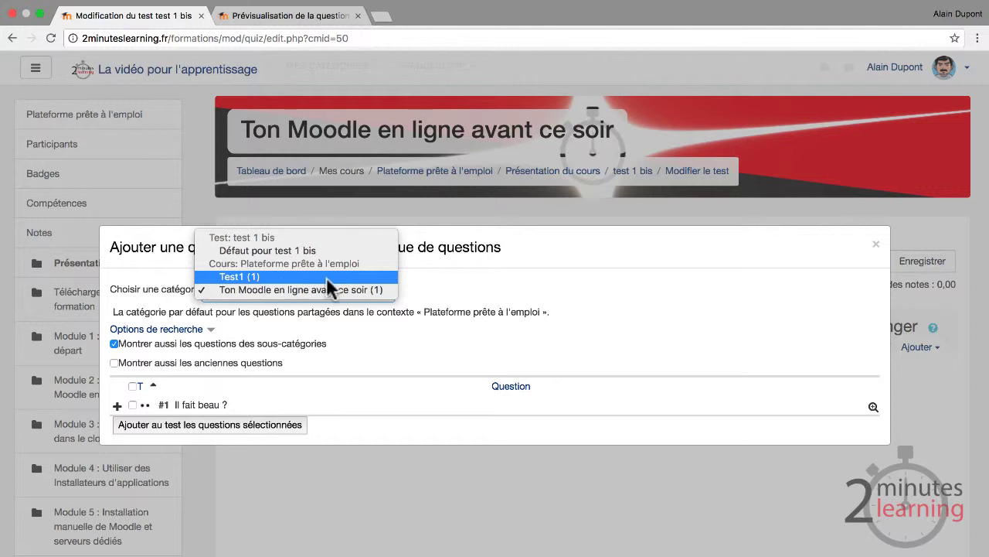
{"action": "left_click", "coordinate": [298, 277]}
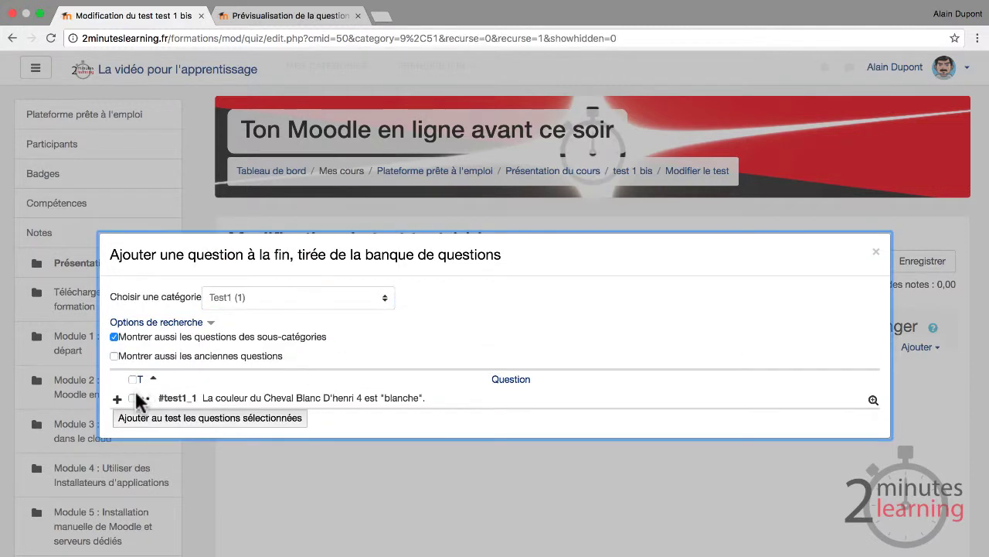
{"action": "left_click", "coordinate": [132, 397]}
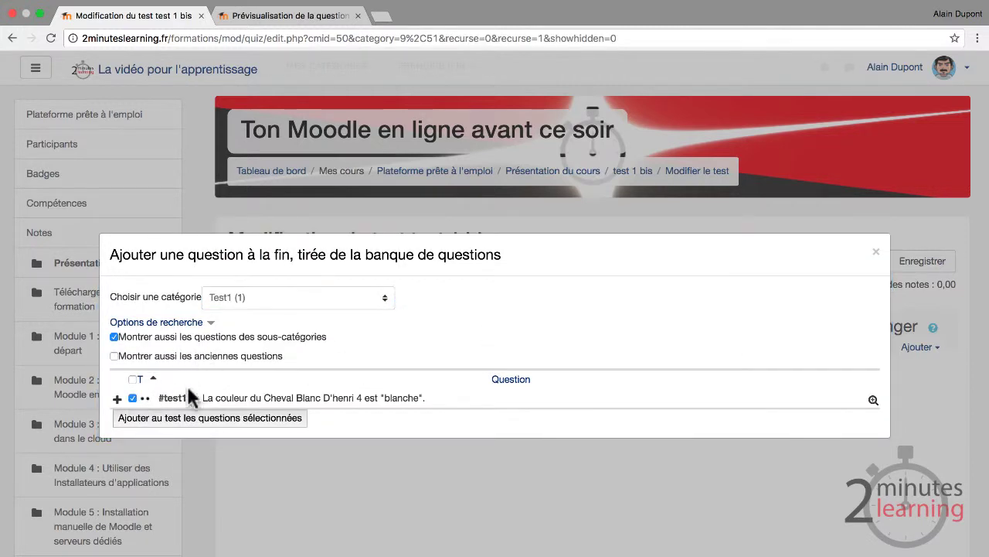
{"action": "left_click", "coordinate": [192, 423]}
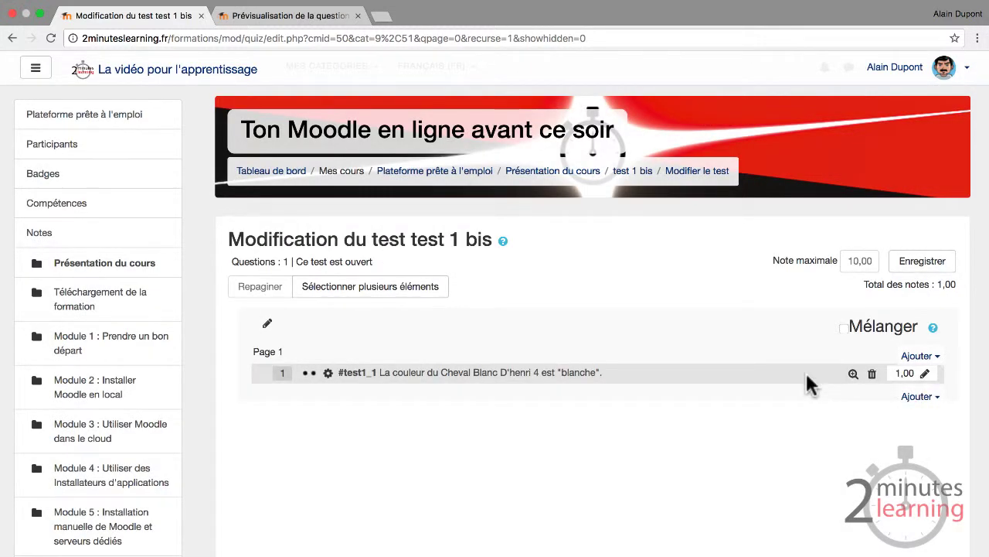
Add question #1 "Il fait beau ?" to page 1 of the quiz from the bank category "Ton Moodle en ligne avant ce soir".
{"action": "left_click", "coordinate": [924, 357]}
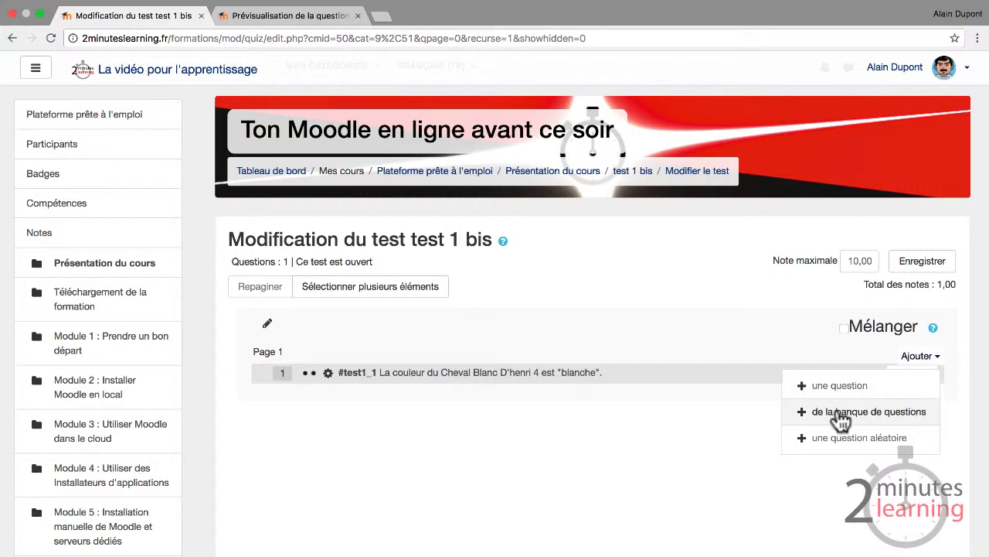
{"action": "left_click", "coordinate": [846, 417]}
{"action": "left_click", "coordinate": [286, 293]}
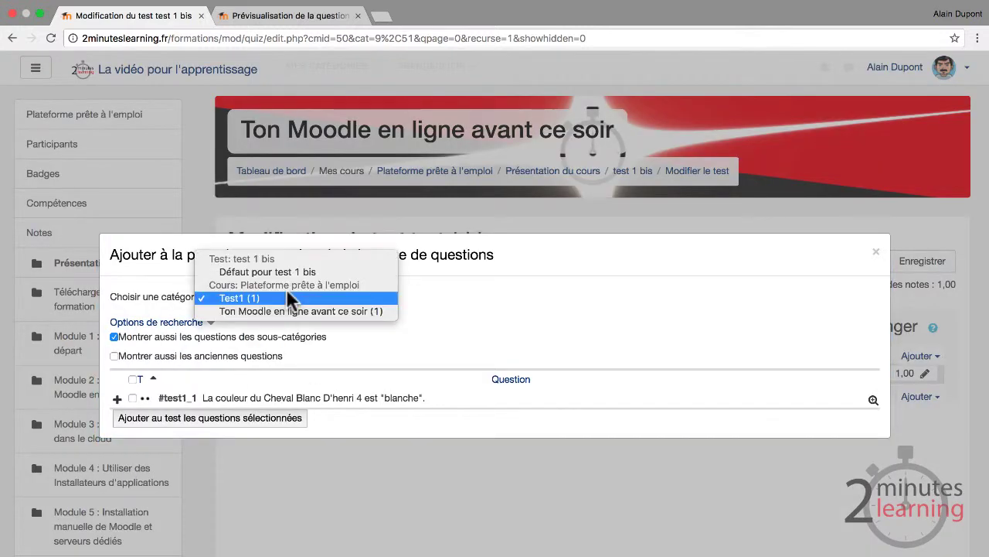
{"action": "left_click", "coordinate": [287, 310]}
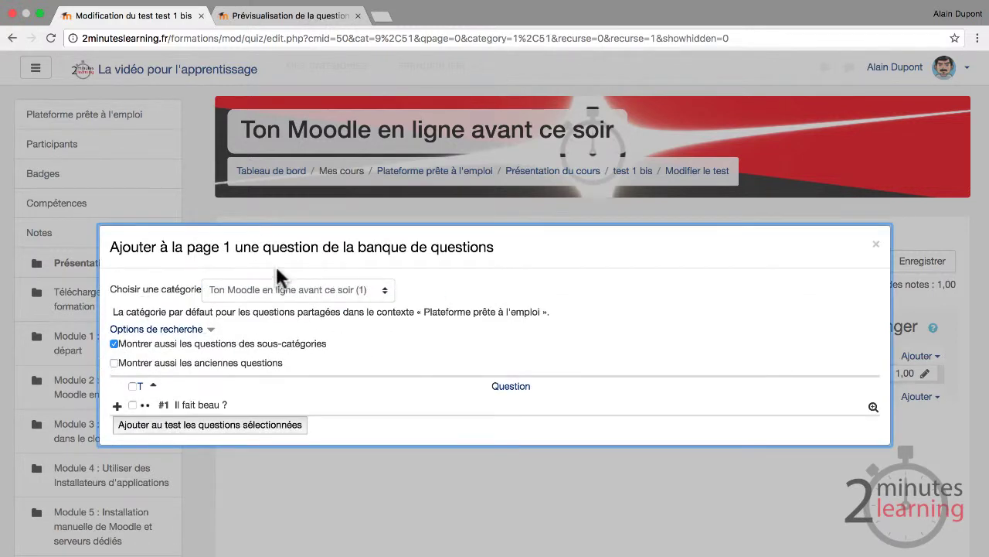
{"action": "left_click", "coordinate": [132, 405]}
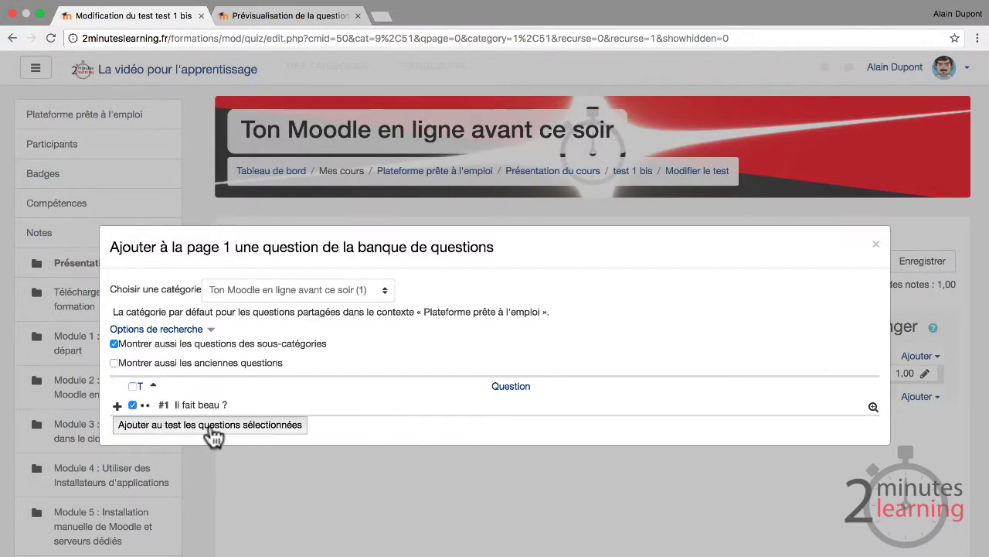
{"action": "left_click", "coordinate": [193, 426]}
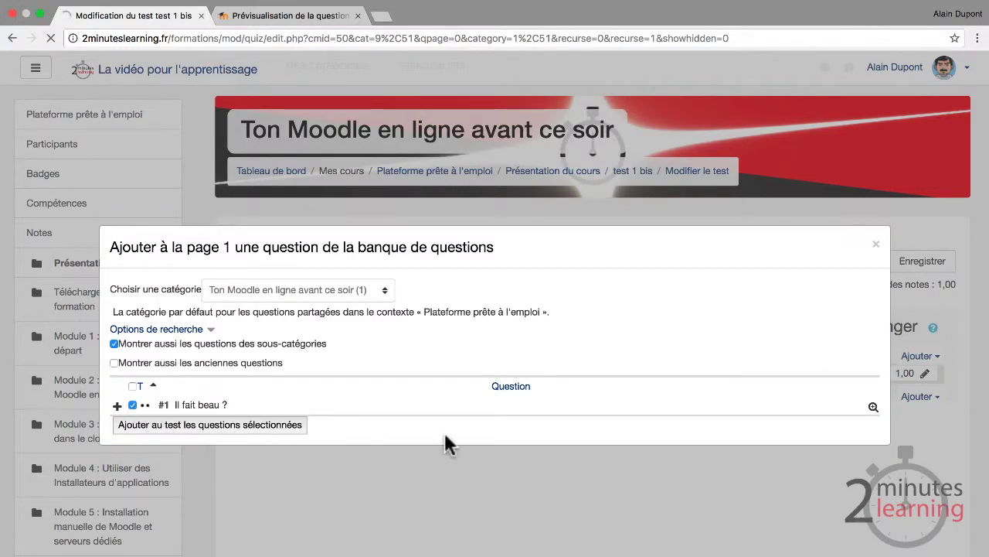